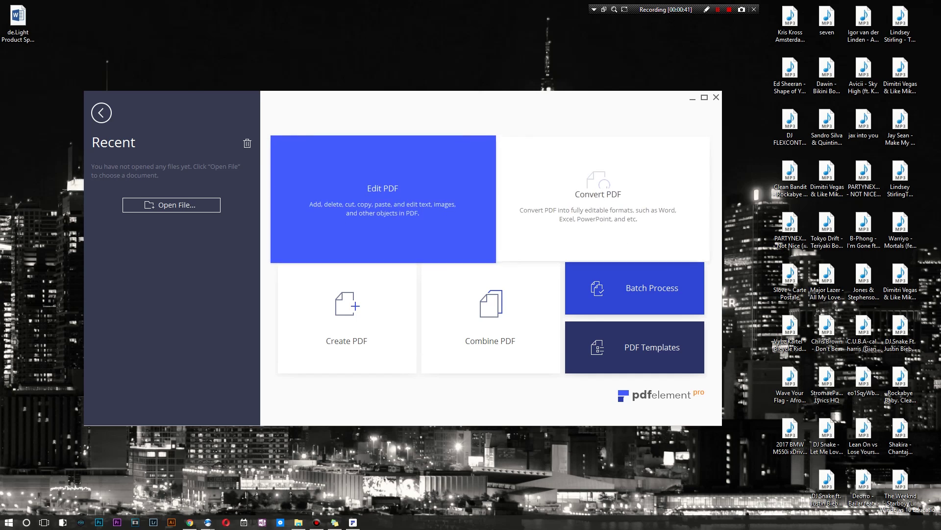
Open the de.Light Product Specifications PDF from the Desktop.
click(171, 205)
click(227, 191)
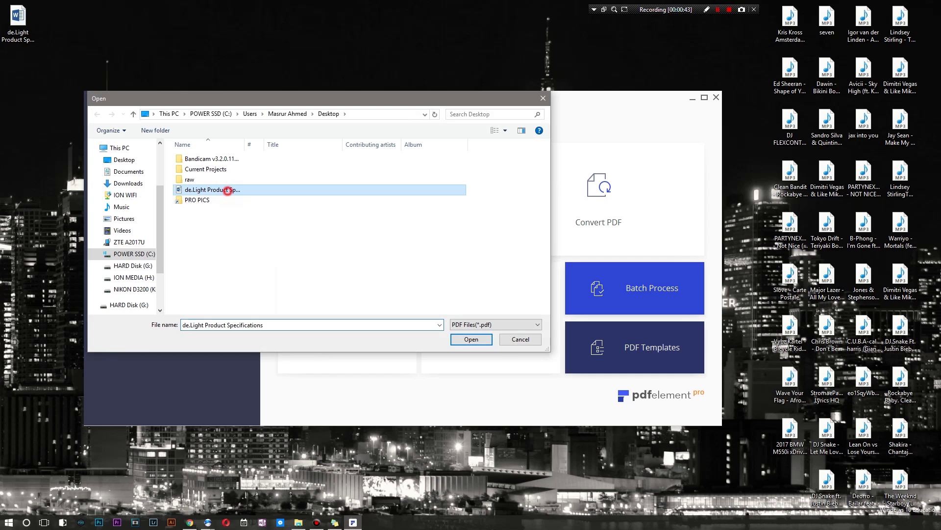
double_click(228, 191)
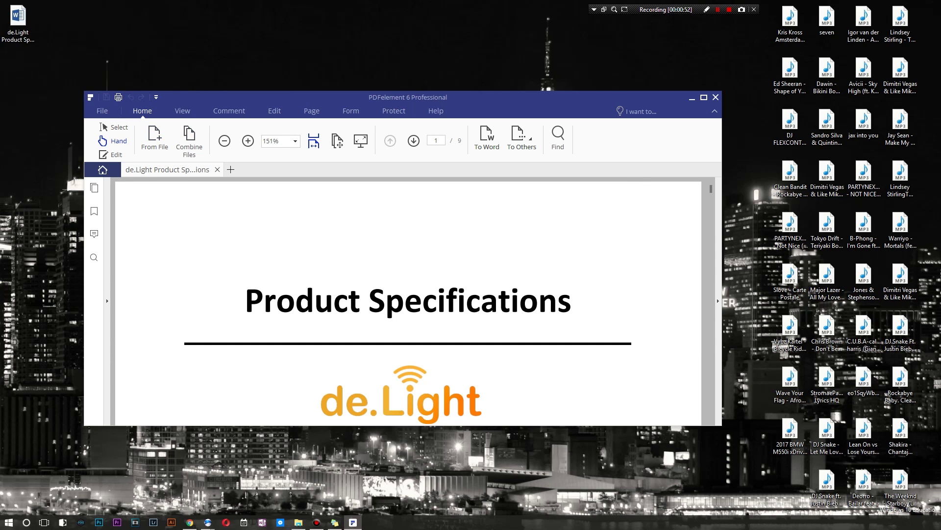
scroll(515, 250, down, 10)
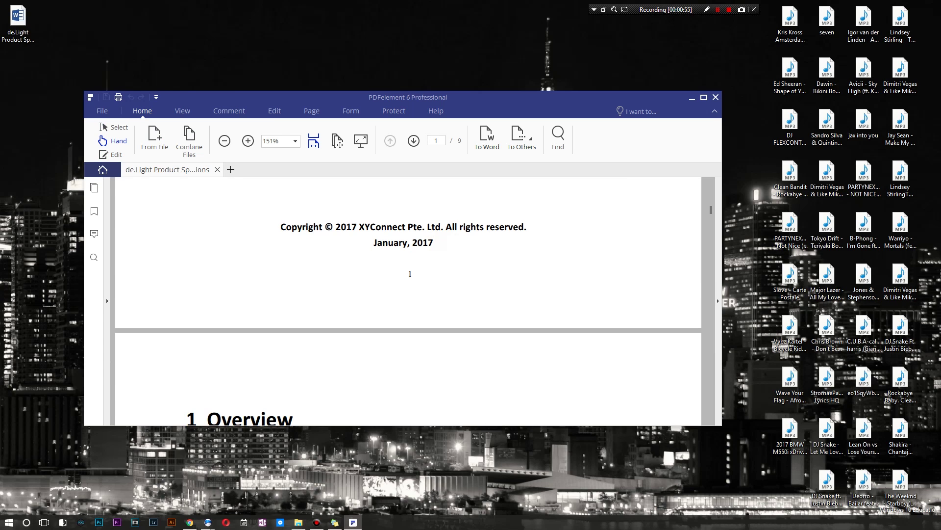
Zoom the pages out to 50% and show the To Others list of conversion formats.
scroll(408, 301, up, 8)
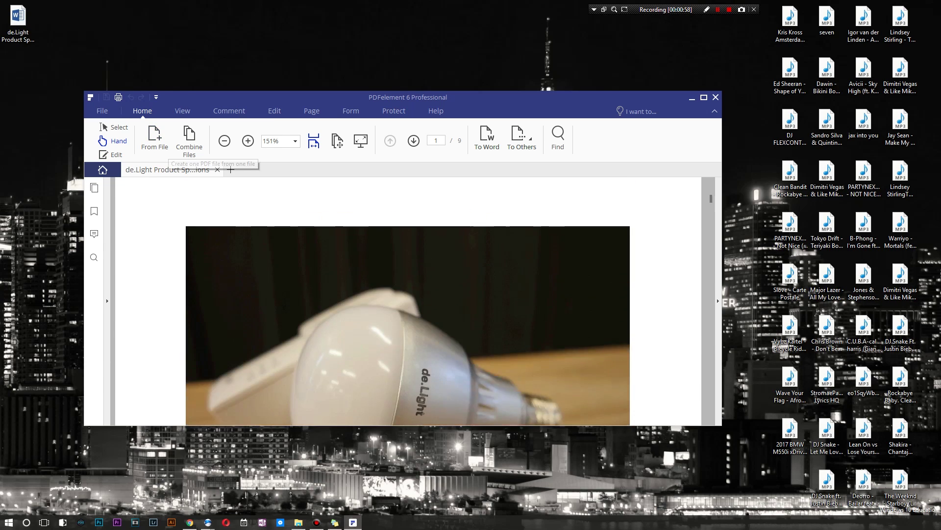
scroll(408, 301, down, 6)
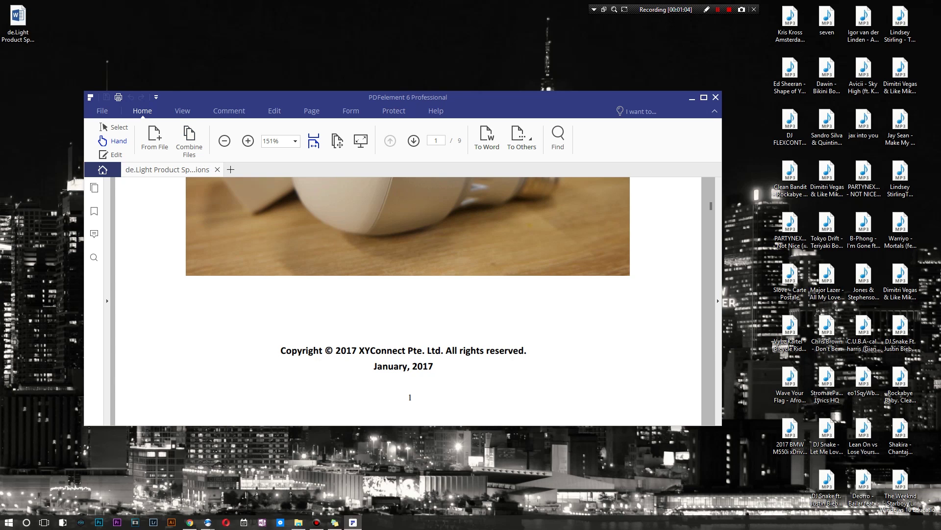
click(224, 140)
click(224, 141)
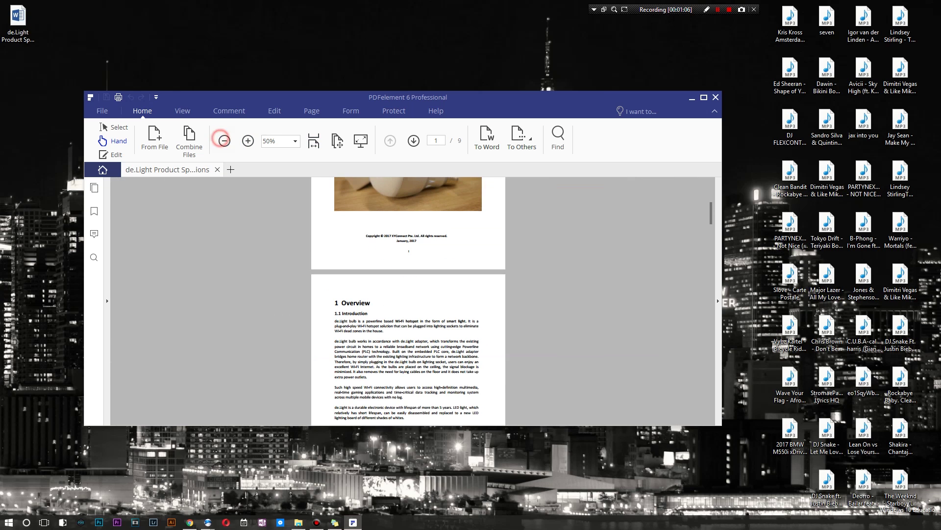
click(224, 140)
scroll(408, 301, down, 5)
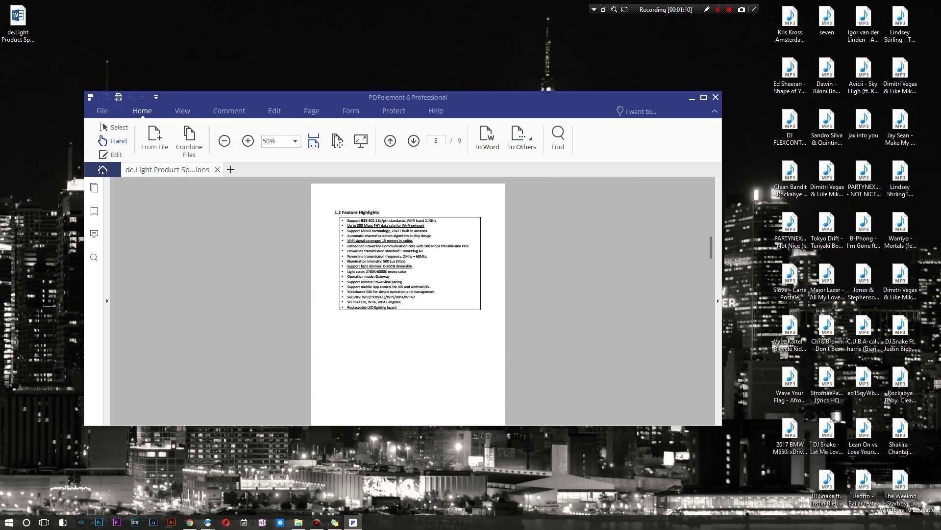
drag(379, 124, 388, 0)
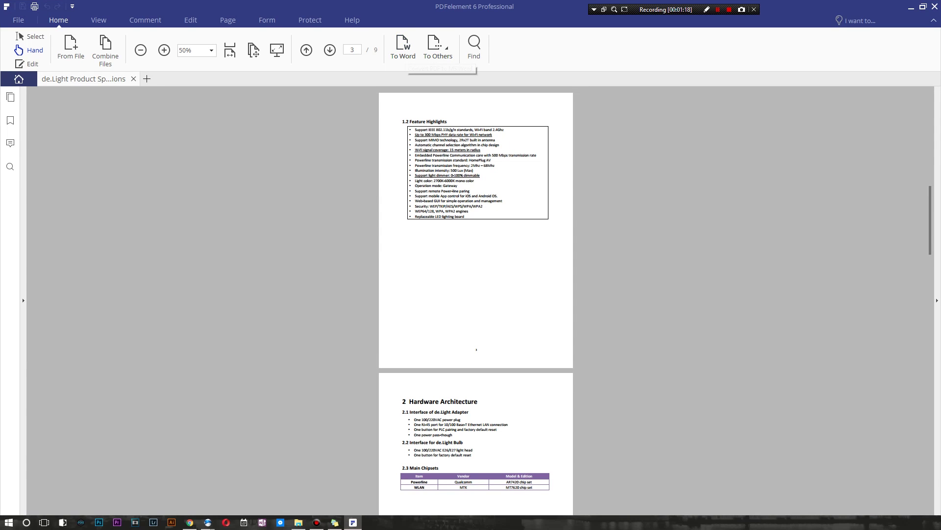
click(435, 45)
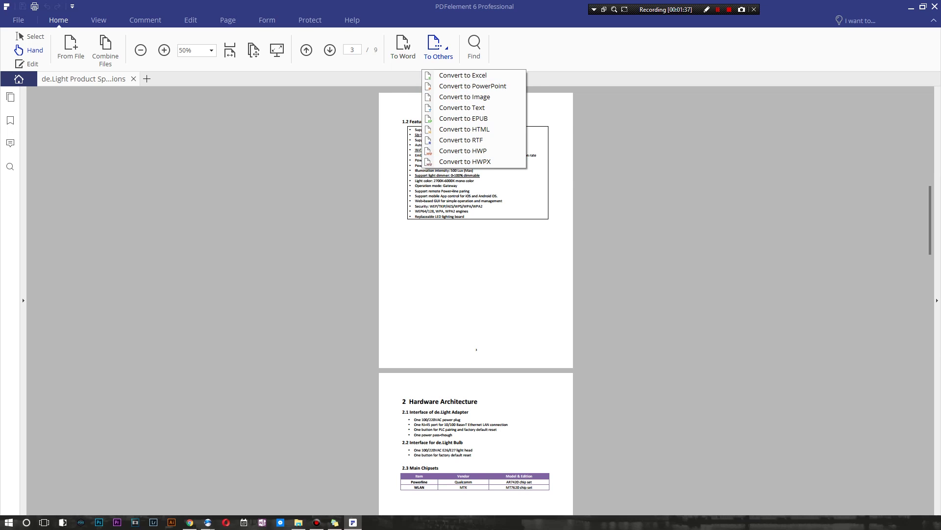
Convert the PDF to Word, saving de.docx on the Desktop.
click(435, 47)
click(403, 47)
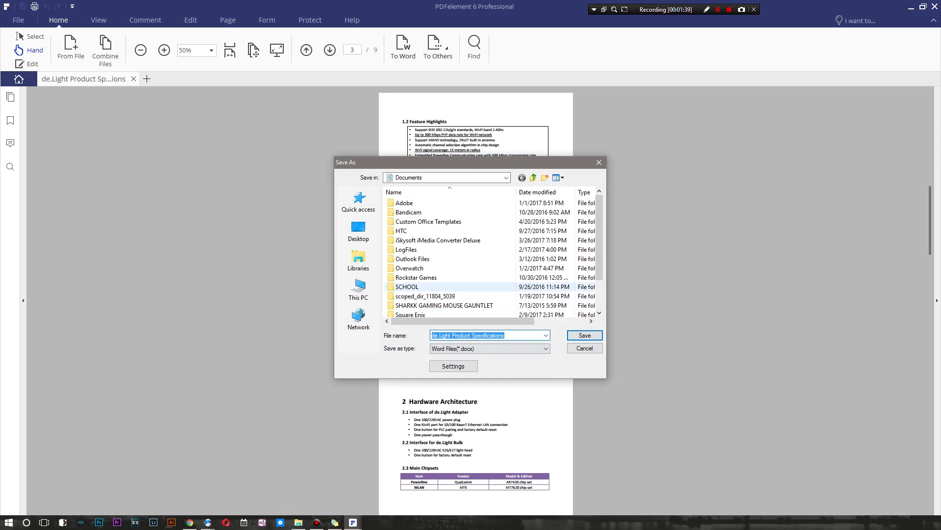
click(359, 230)
click(584, 335)
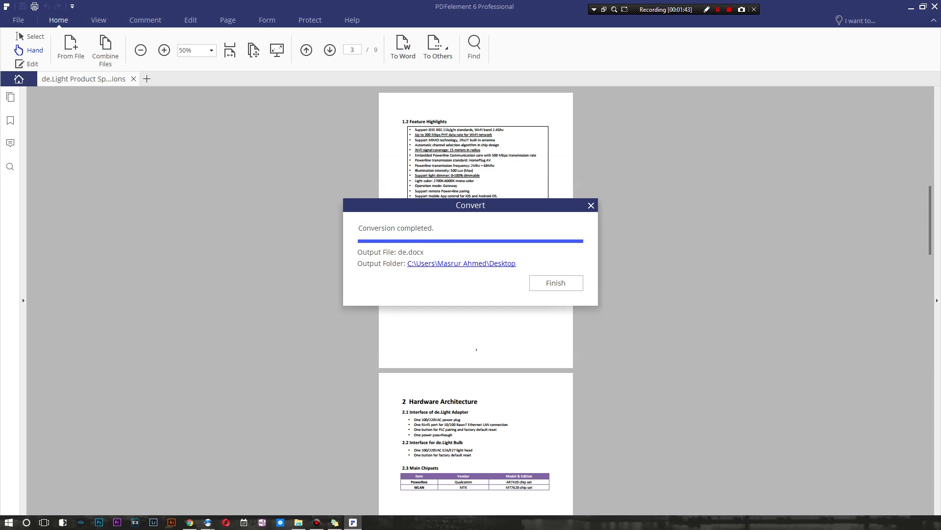
click(559, 281)
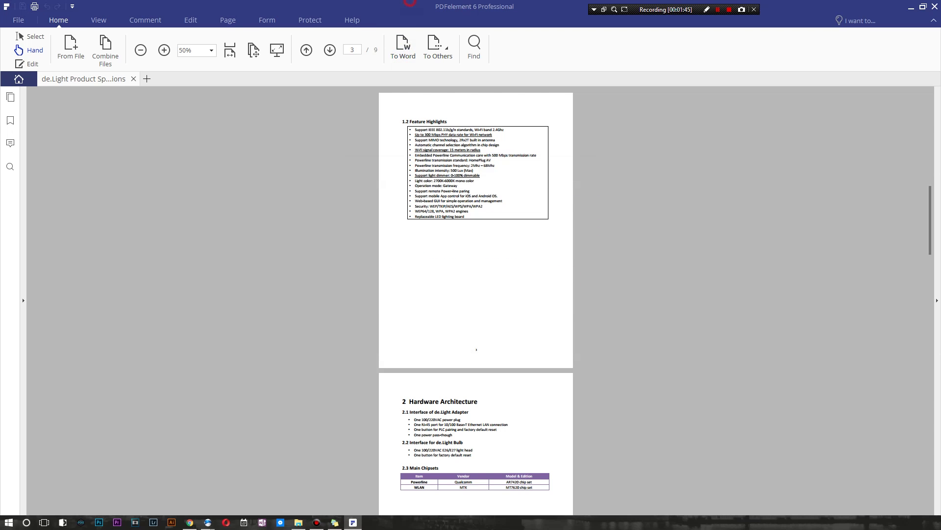
Set the View to two-page continuous layout and return to page 1.
click(98, 20)
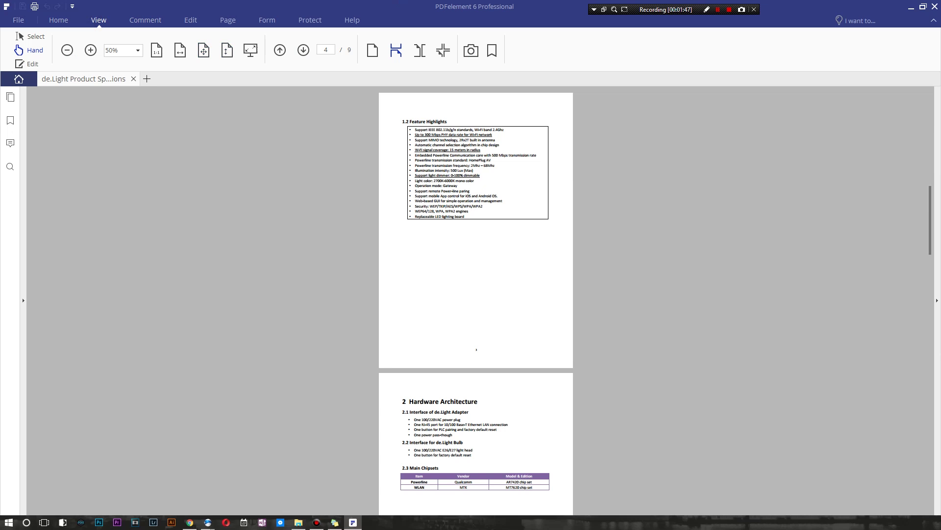
click(420, 50)
click(443, 50)
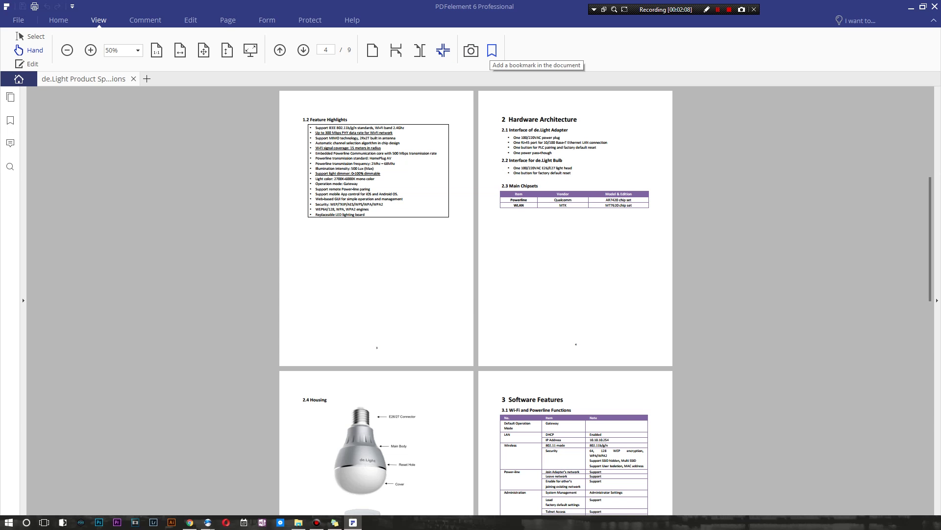
scroll(476, 299, down, 5)
scroll(475, 299, up, 10)
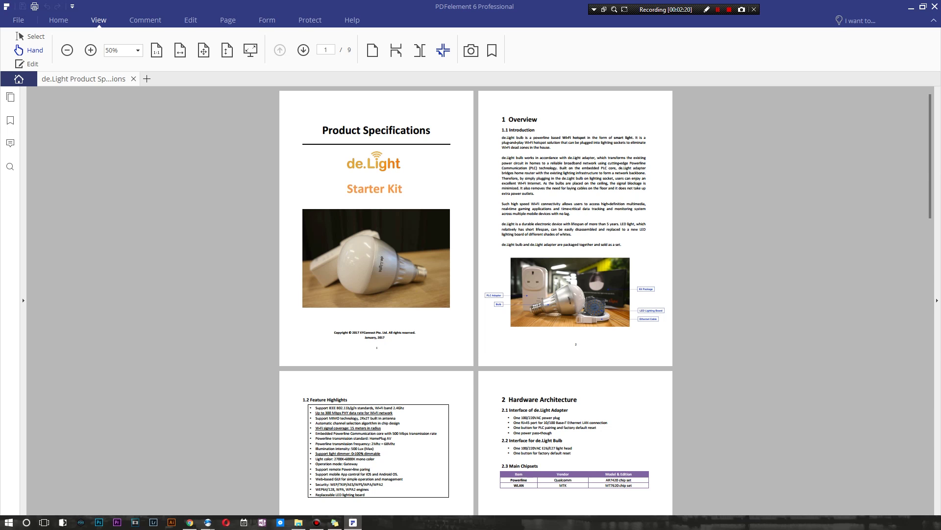
scroll(475, 299, down, 3)
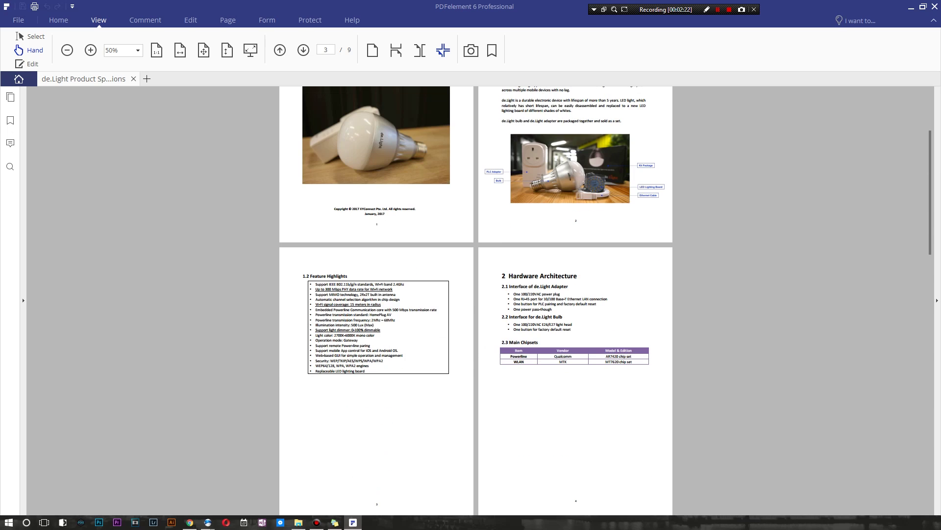
scroll(475, 299, up, 3)
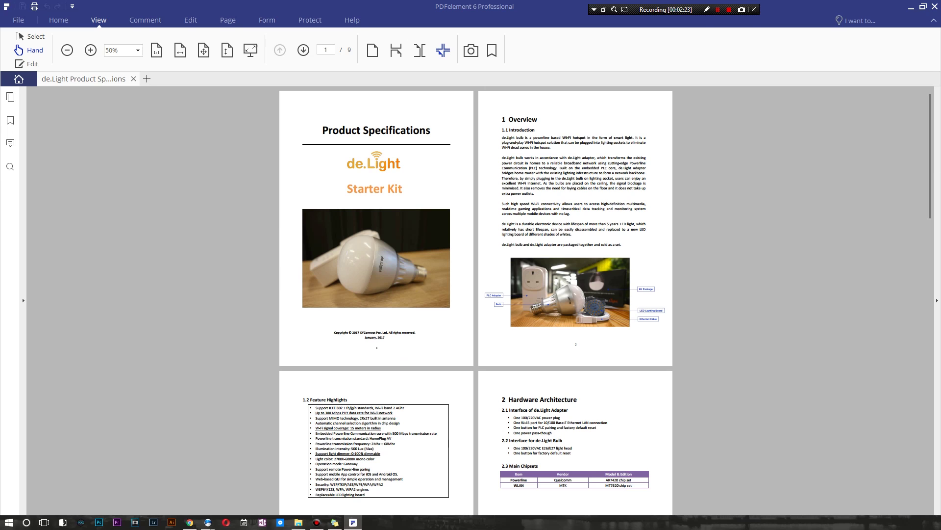
click(145, 20)
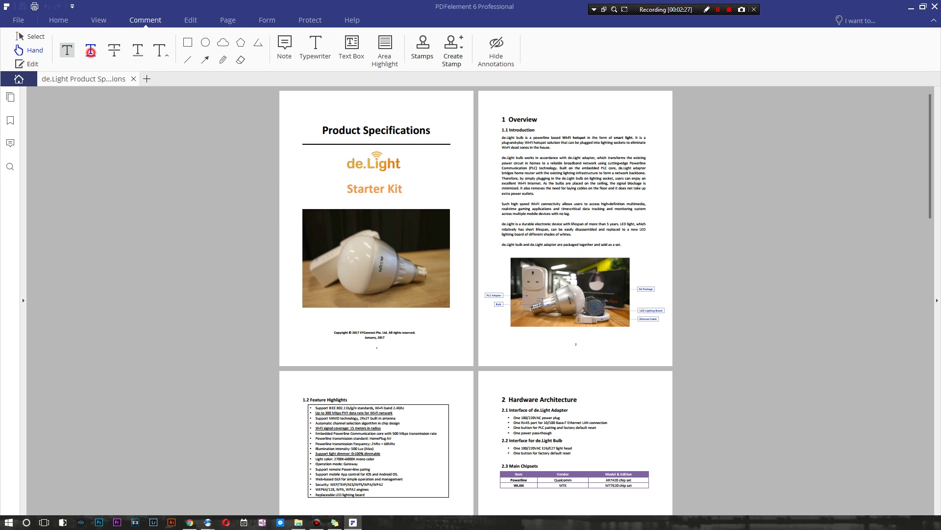
Draw a red cloud annotation around the cover title, de.Light logo and bulb photo.
click(114, 50)
click(223, 42)
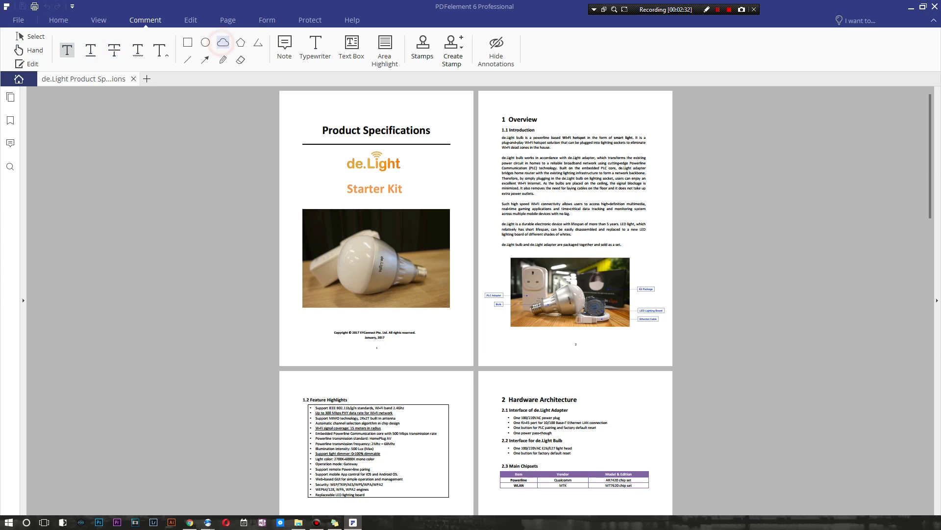
click(321, 141)
click(433, 197)
click(469, 154)
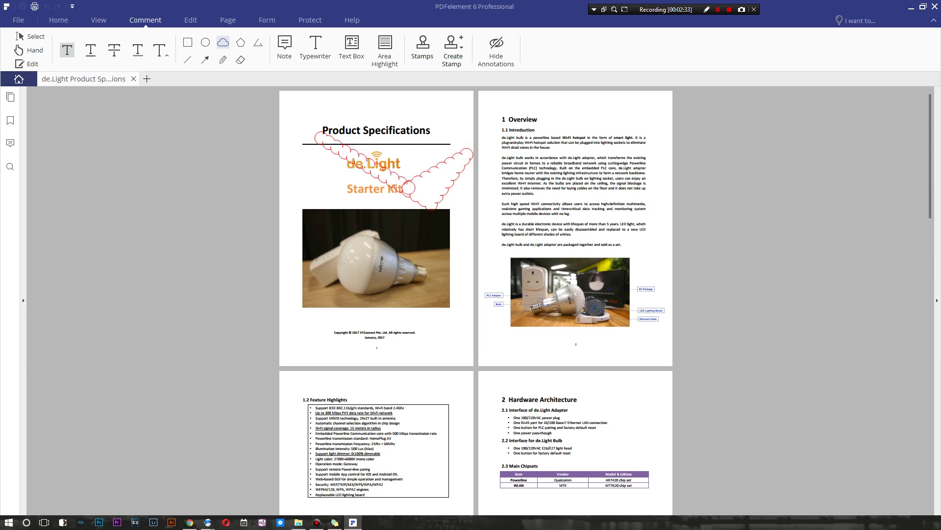
click(375, 266)
right_click(432, 173)
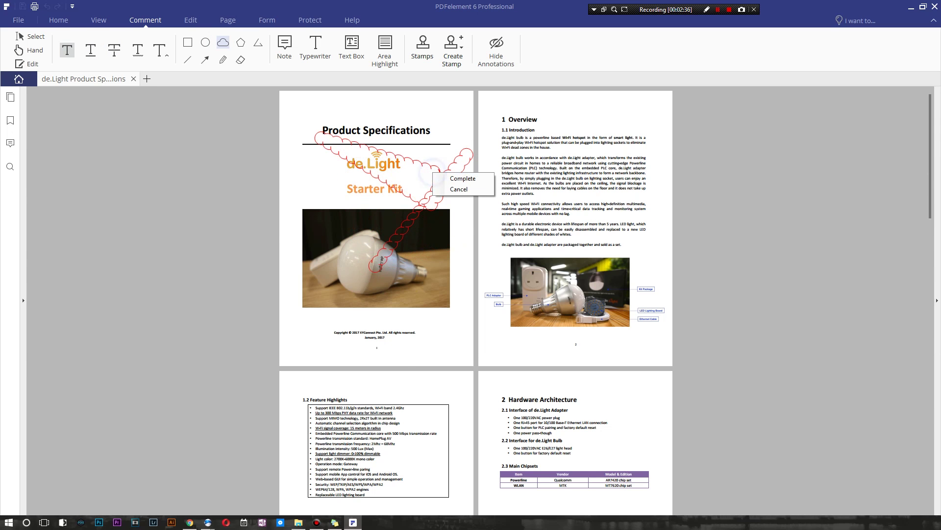
click(462, 178)
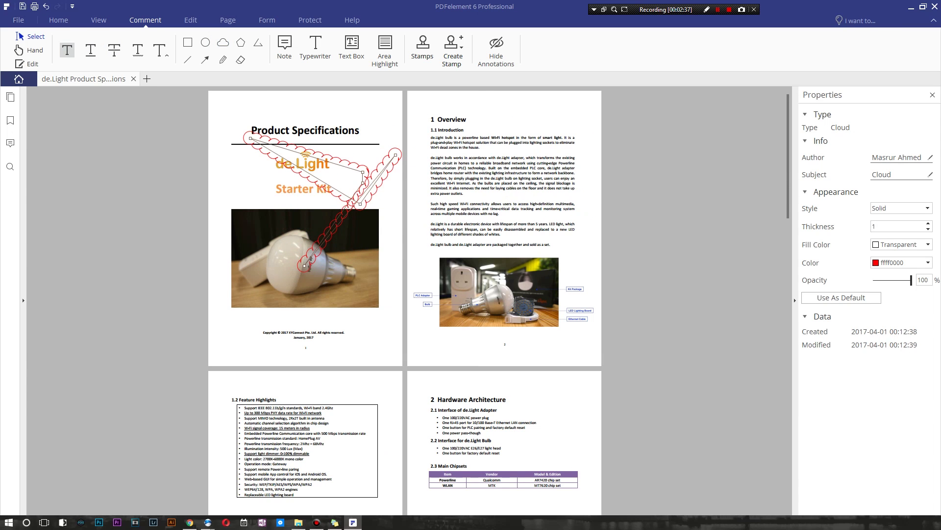
drag(335, 184, 307, 186)
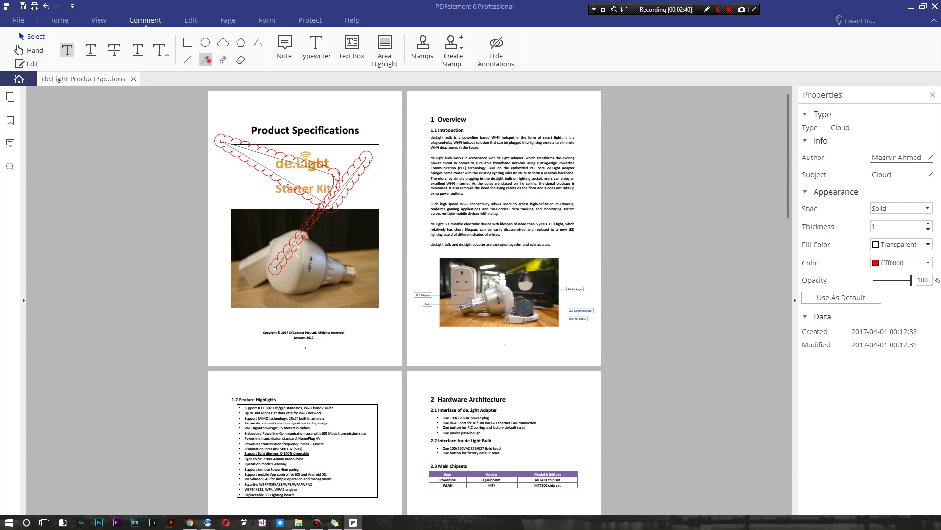
Scribble red freehand pencil strokes from page 1's edge onto page 2's introduction.
click(223, 59)
mouse_move(472, 142)
mouse_down()
mouse_move(343, 270)
mouse_move(422, 344)
mouse_move(566, 172)
mouse_move(563, 206)
mouse_up()
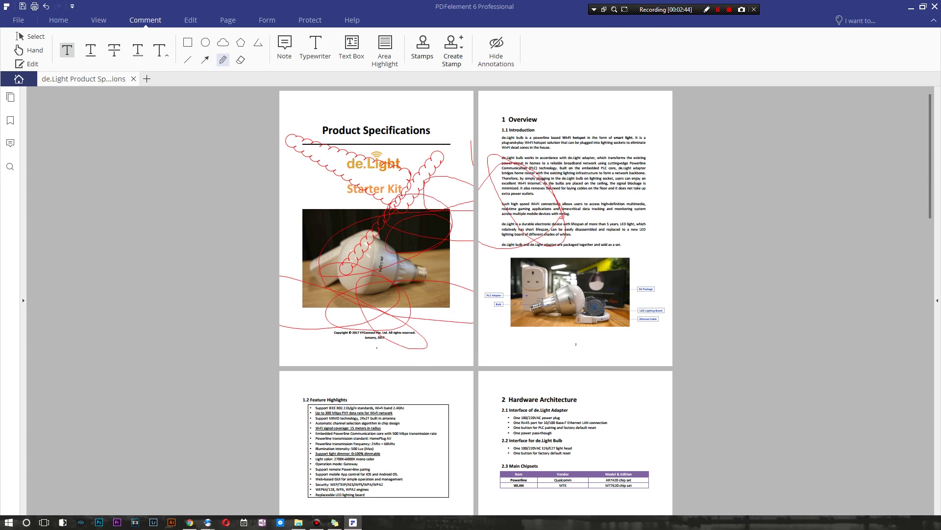
drag(566, 163, 550, 216)
click(285, 49)
click(315, 49)
click(352, 49)
Add a text box on page 1, place then delete a SIGN HERE stamp, and hide annotations.
drag(414, 96, 461, 109)
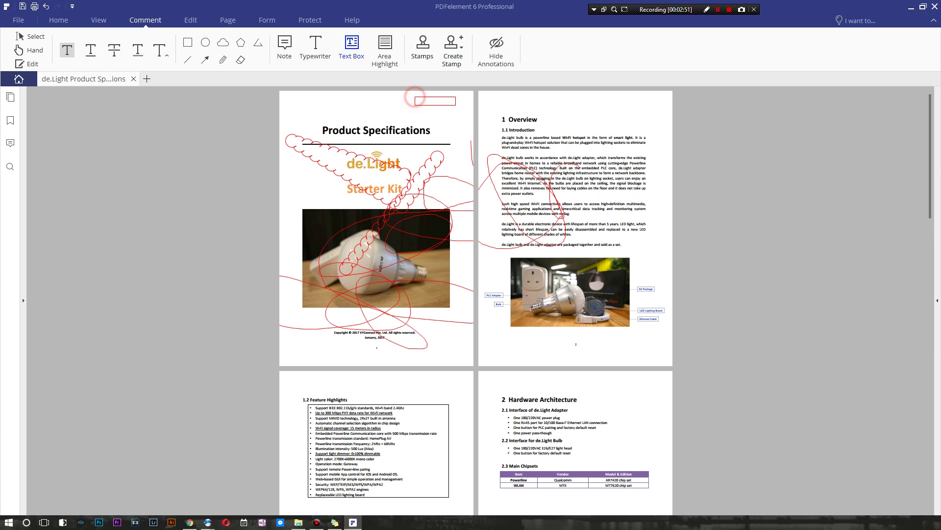
click(435, 101)
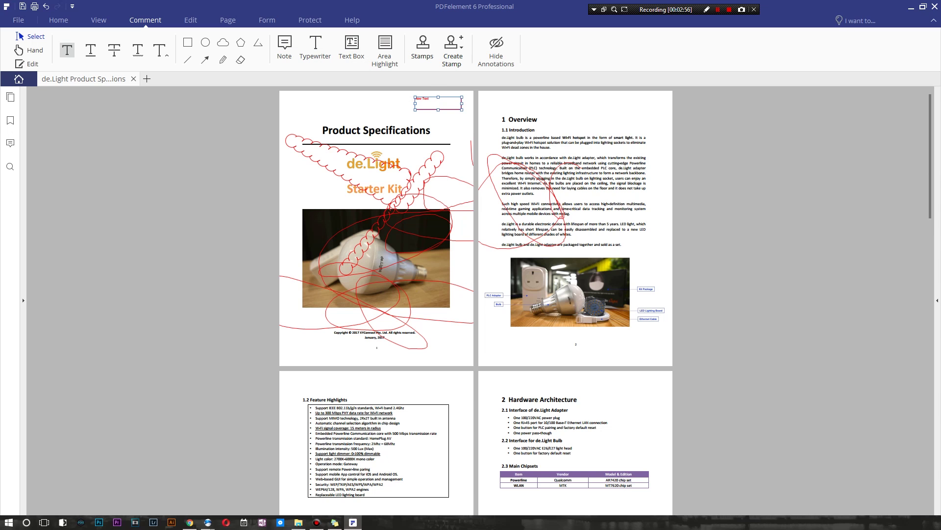
click(422, 46)
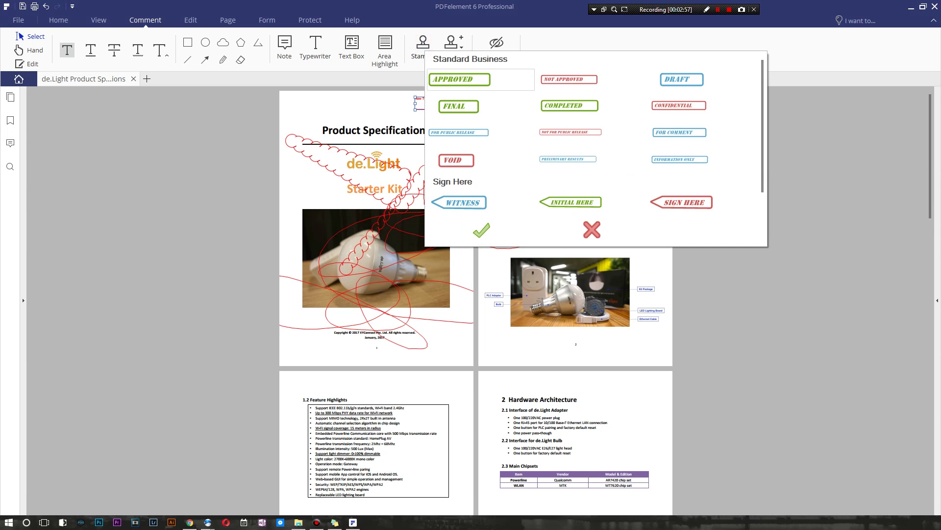
scroll(567, 161, down, 1)
scroll(567, 163, up, 1)
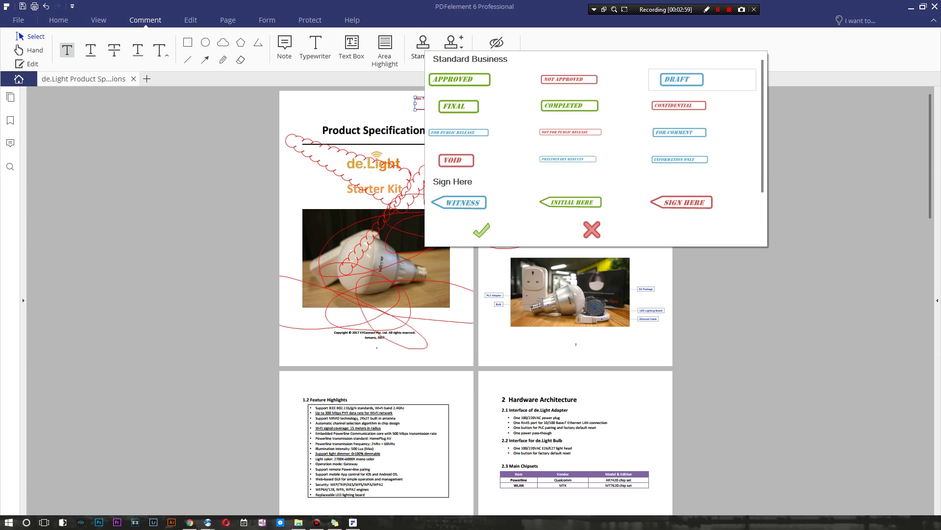
scroll(701, 148, down, 2)
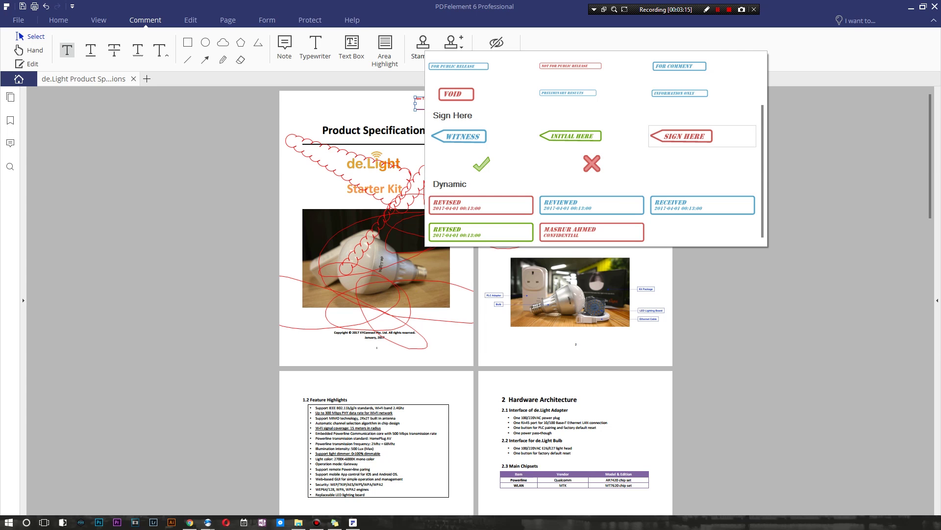
click(686, 134)
click(613, 109)
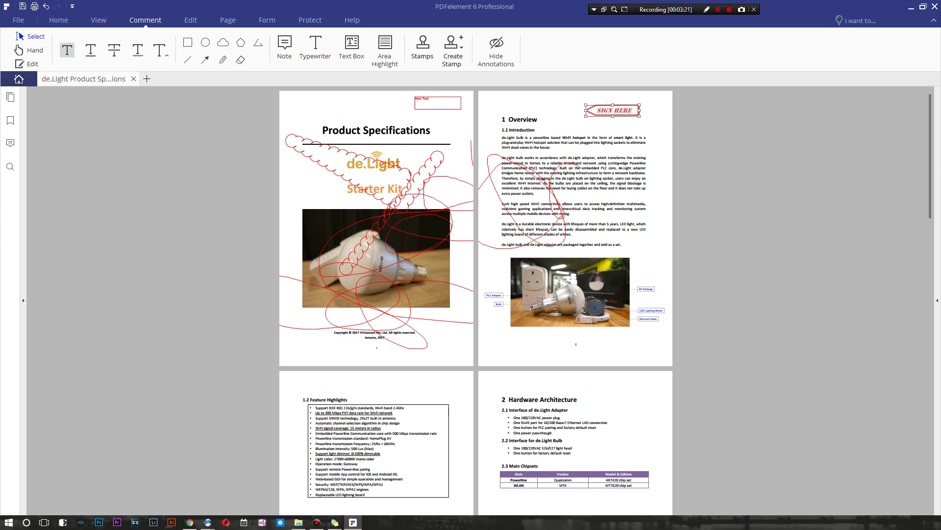
key(Delete)
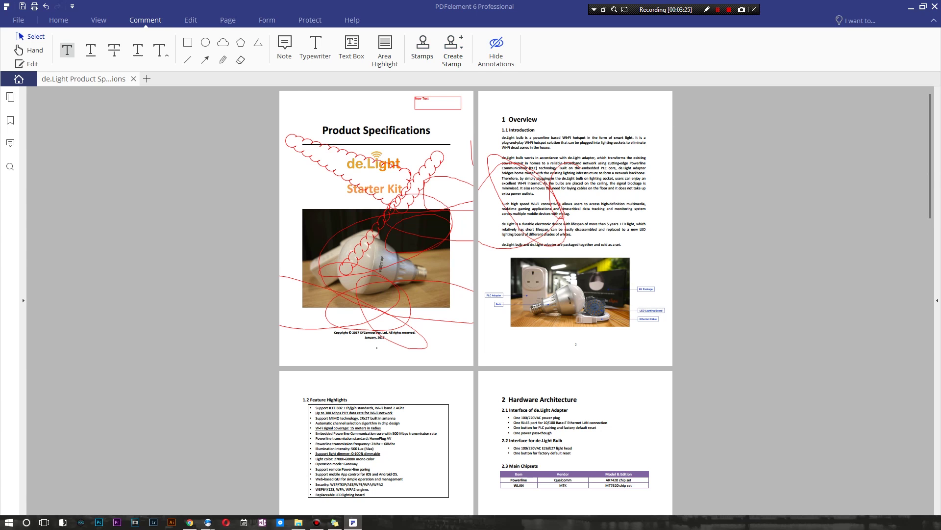
click(496, 46)
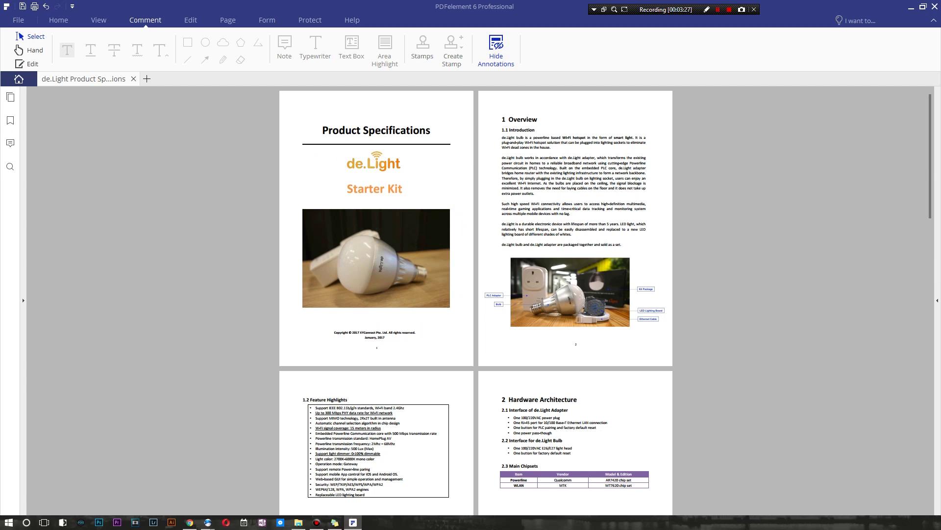
Download the OCR plugin and run OCR on the document in English.
click(191, 19)
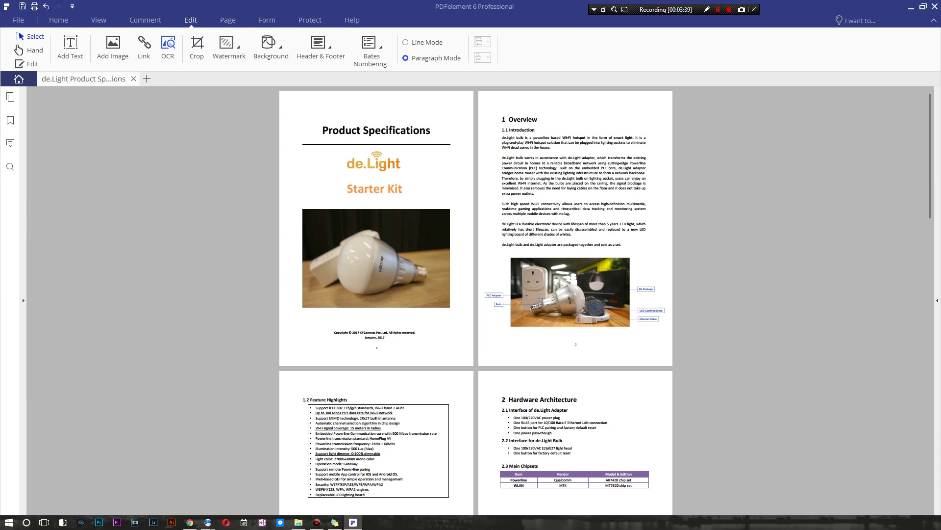
click(168, 49)
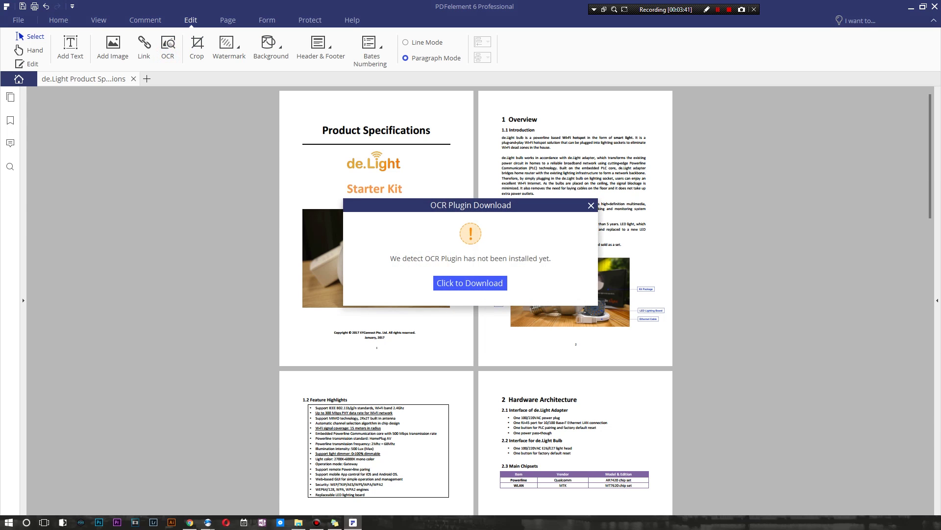
click(470, 283)
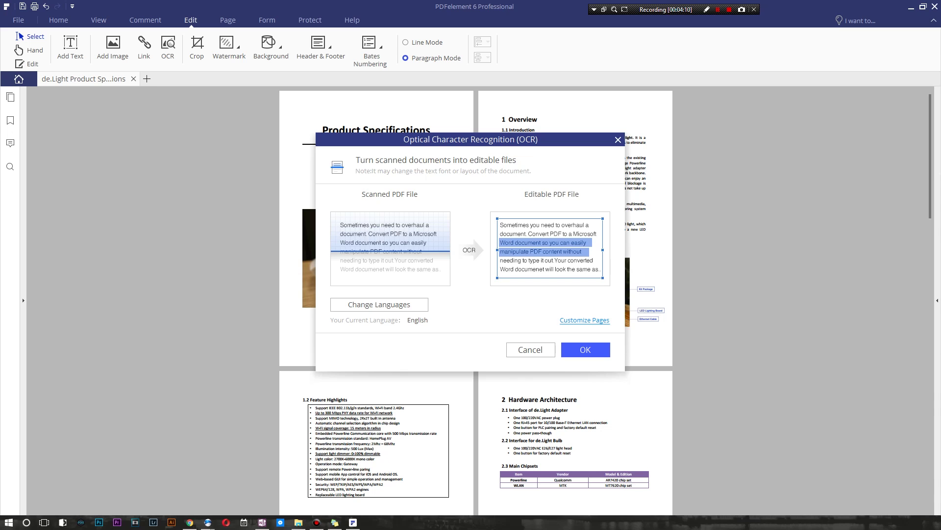
key(Return)
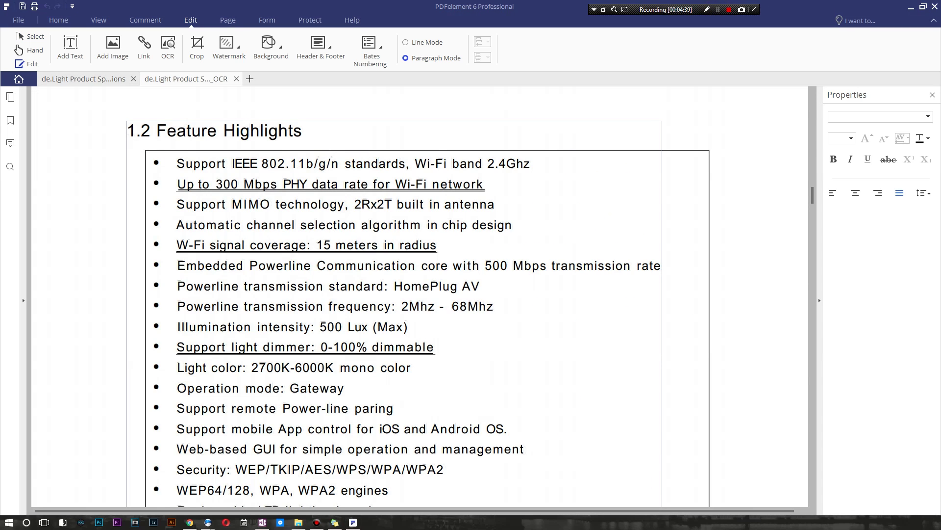
In the OCR copy, overtype the end of 'embedded' in the Overview paragraph with 'msjfif'.
scroll(477, 201, up, 10)
click(479, 201)
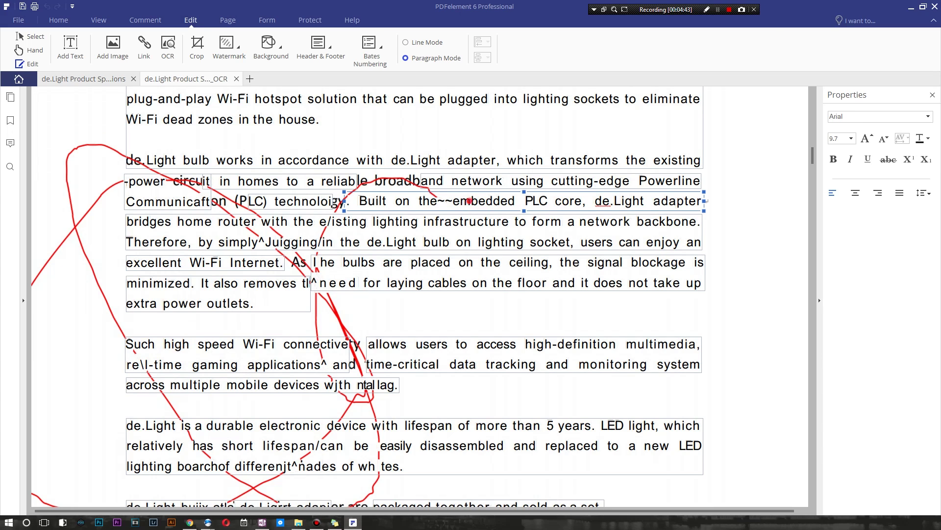
drag(472, 201, 516, 201)
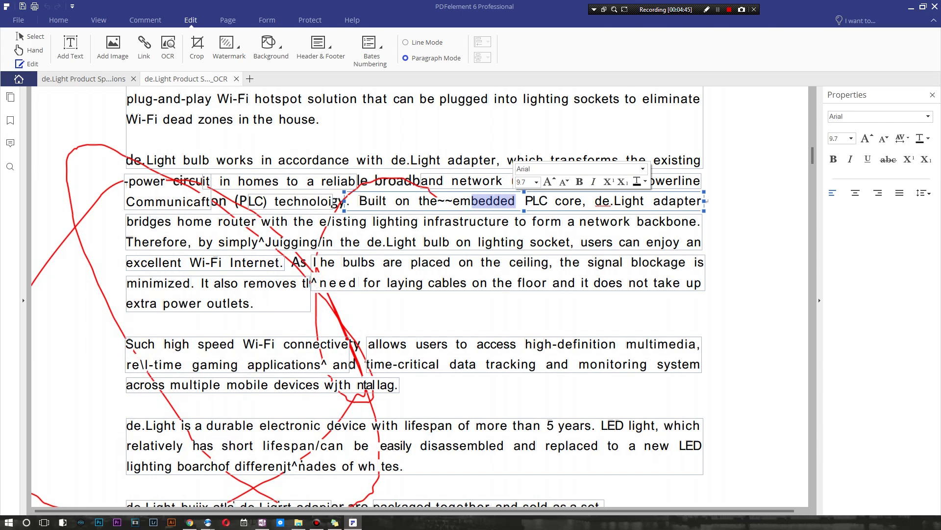
text(msjfif)
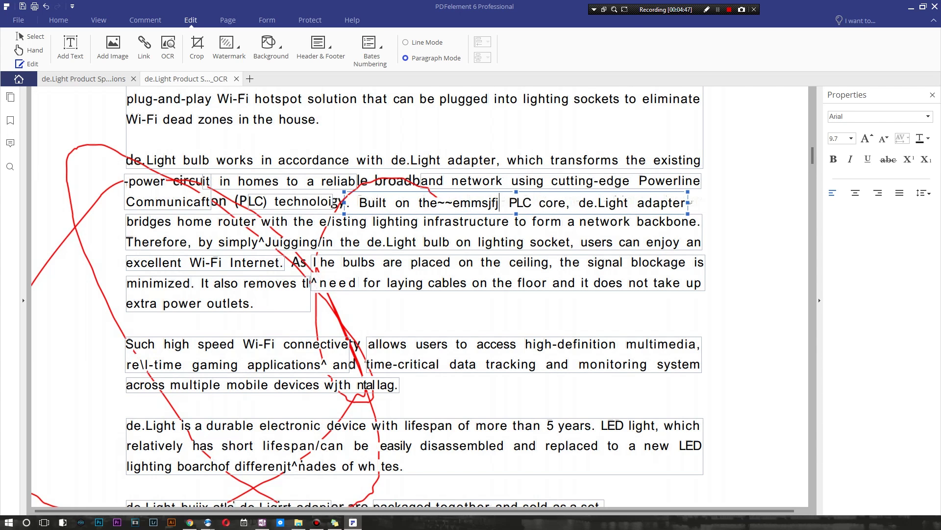
scroll(368, 297, down, 2)
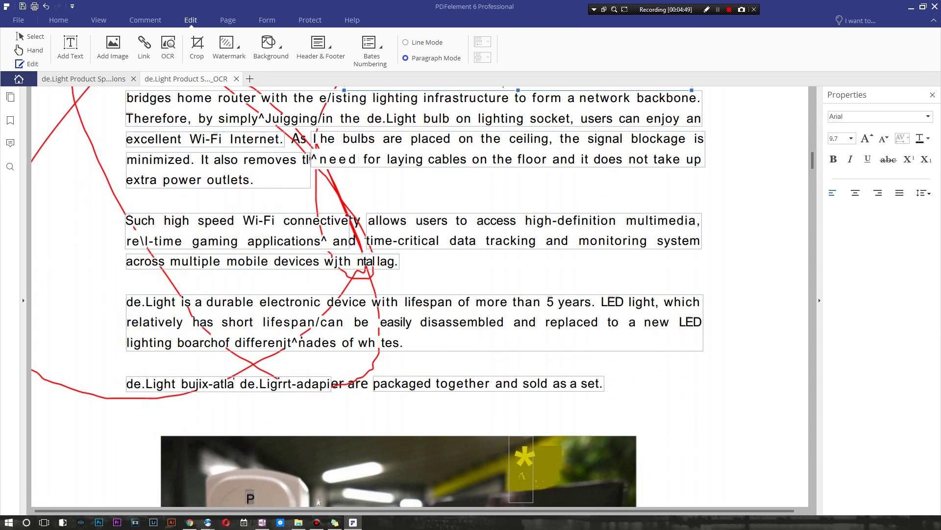
key(Escape)
scroll(368, 296, up, 5)
scroll(450, 254, up, 10)
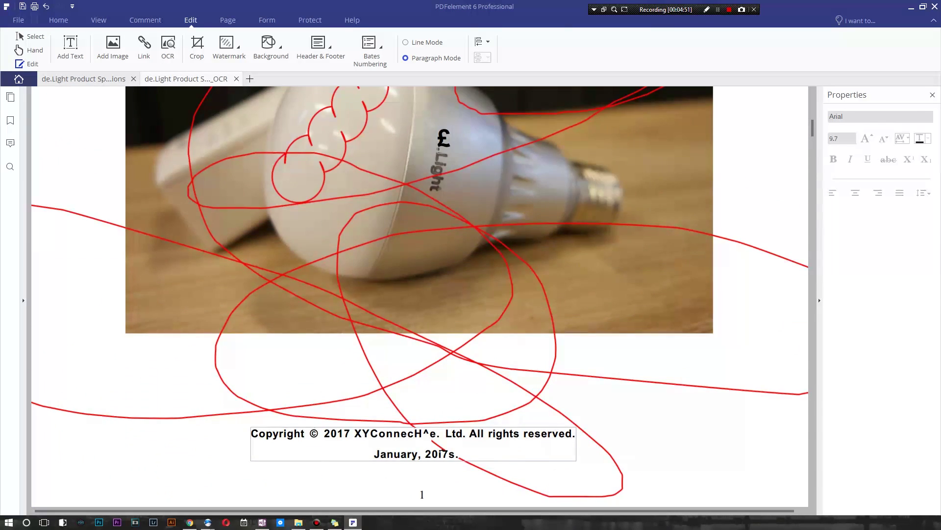
Select text in the title and Overview lines, leaving the font size unchanged.
click(450, 254)
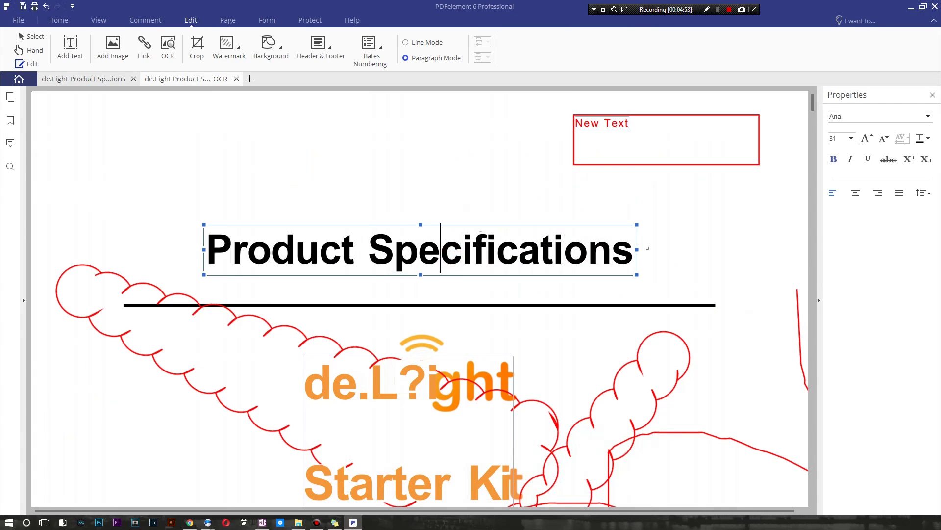
drag(440, 250, 369, 250)
click(421, 386)
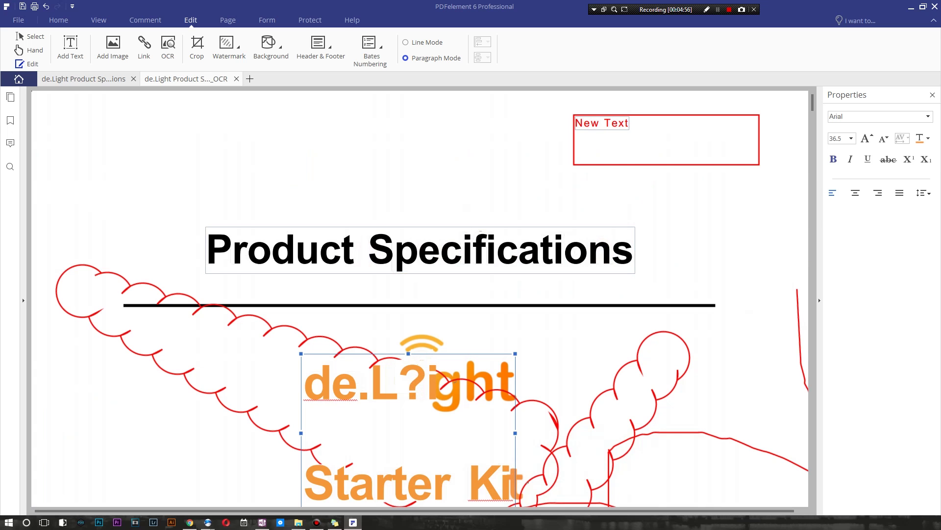
click(429, 326)
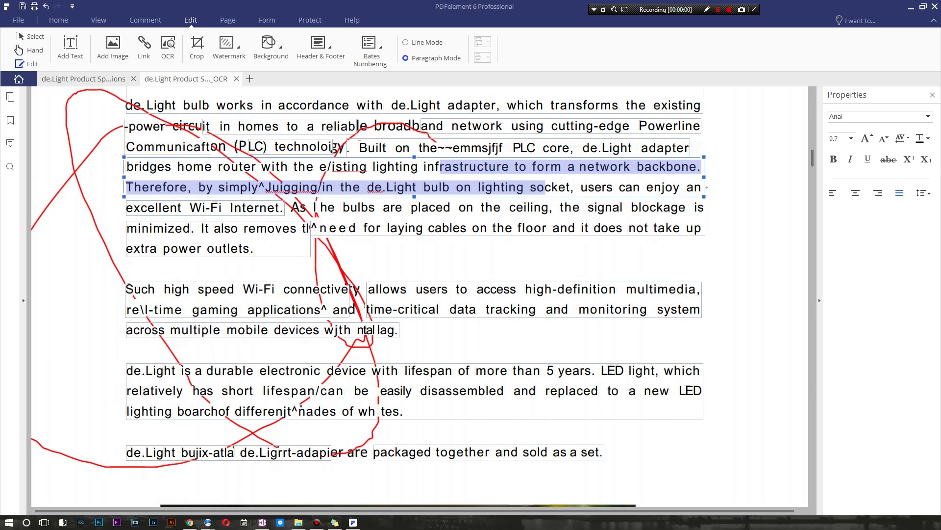
click(459, 194)
drag(445, 166, 524, 187)
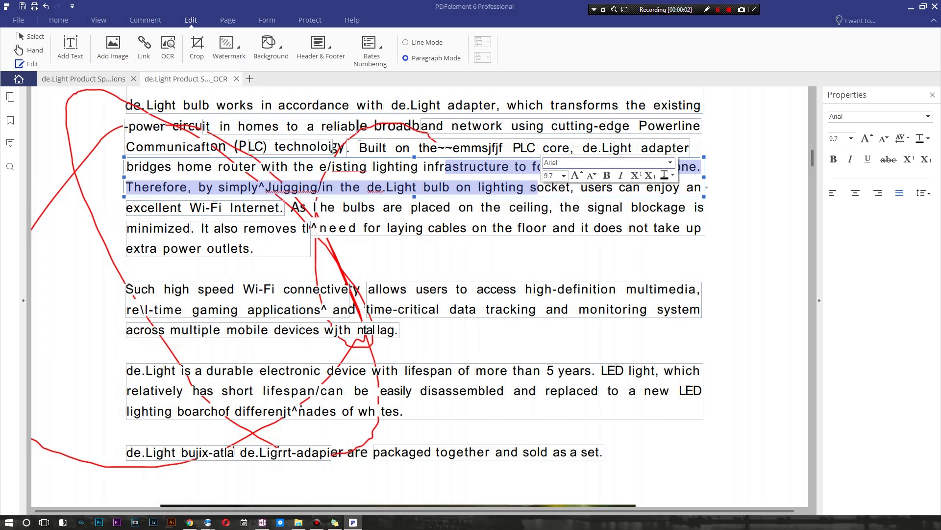
click(564, 173)
click(540, 270)
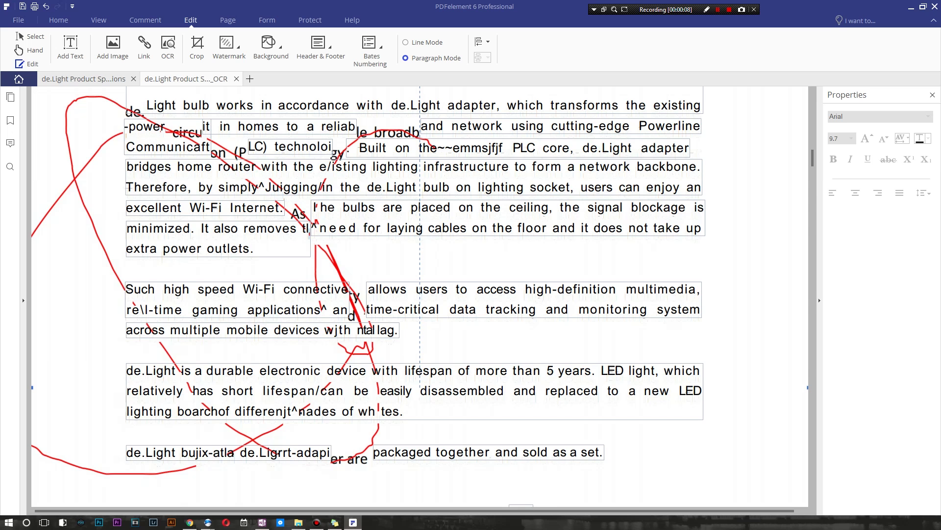
scroll(416, 294, down, 5)
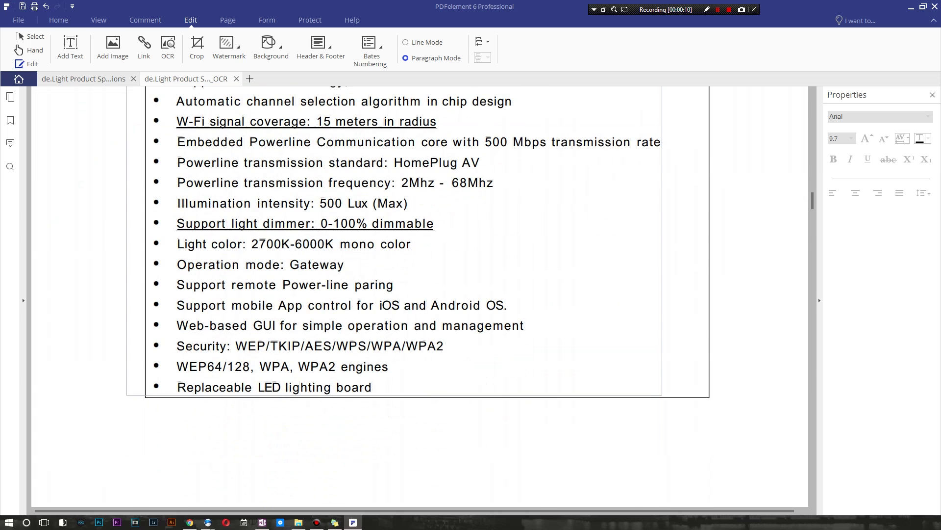
Make the remote pairing and mobile app bullets size 16, bold, superscript and dark red.
click(361, 305)
drag(512, 305, 294, 293)
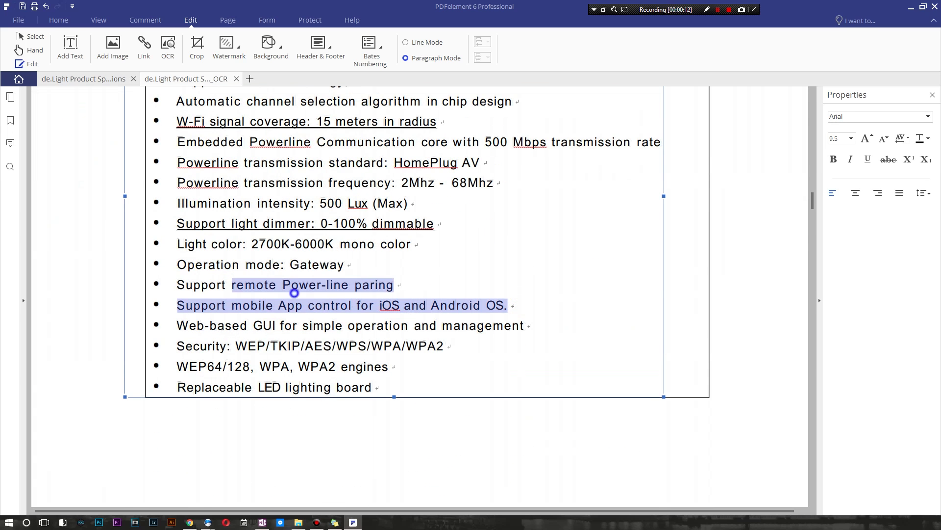
right_click(294, 293)
click(318, 277)
click(312, 381)
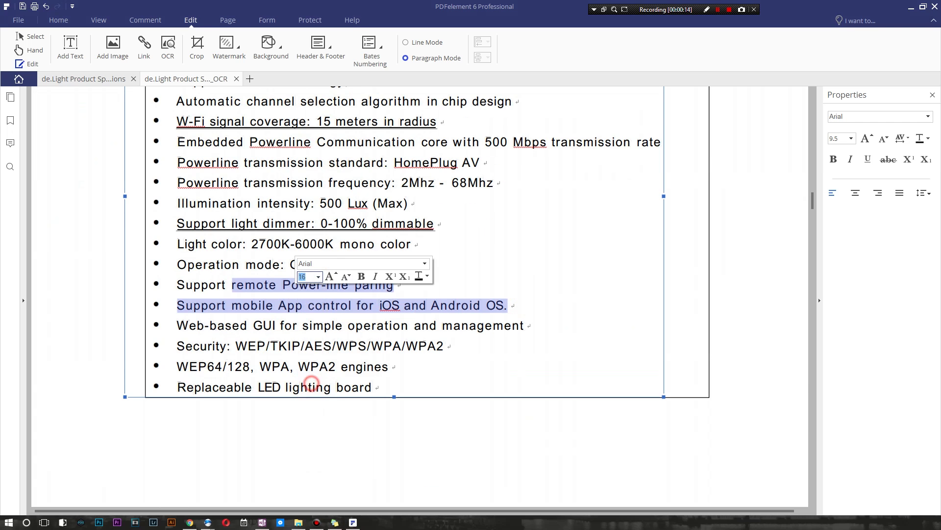
click(361, 276)
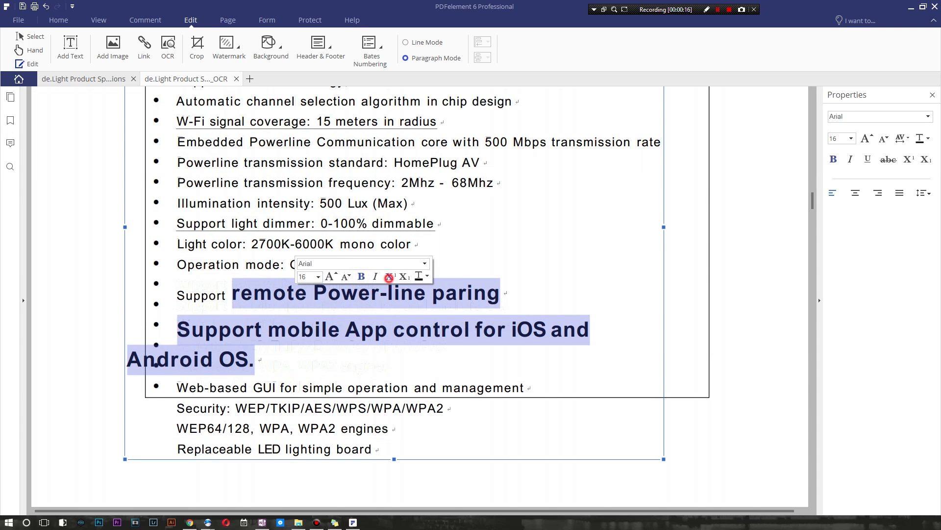
click(390, 276)
click(427, 276)
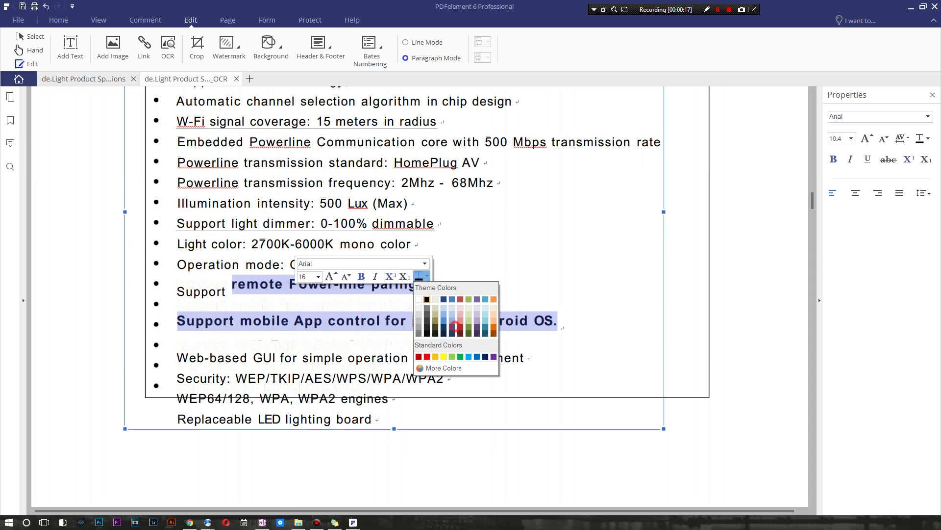
click(460, 327)
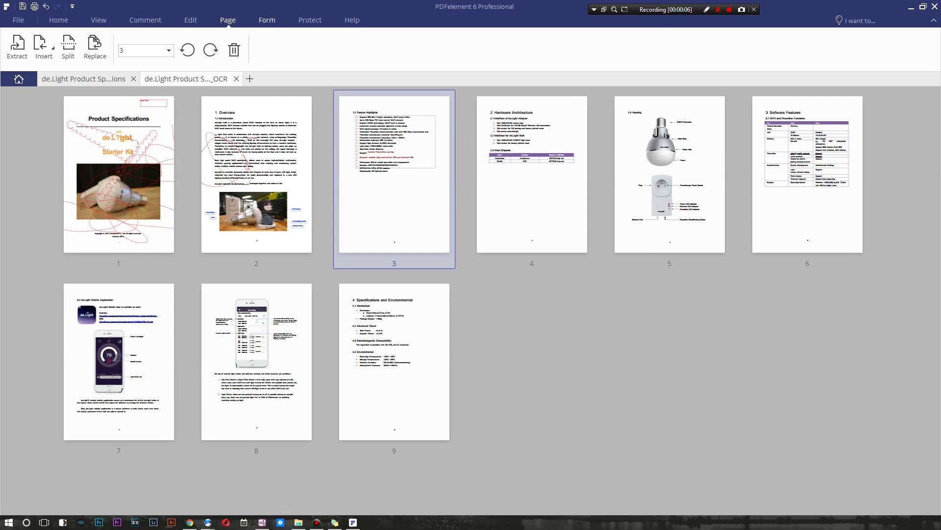
Bring up the Form tools with page 3's reformatted feature list in view.
click(267, 20)
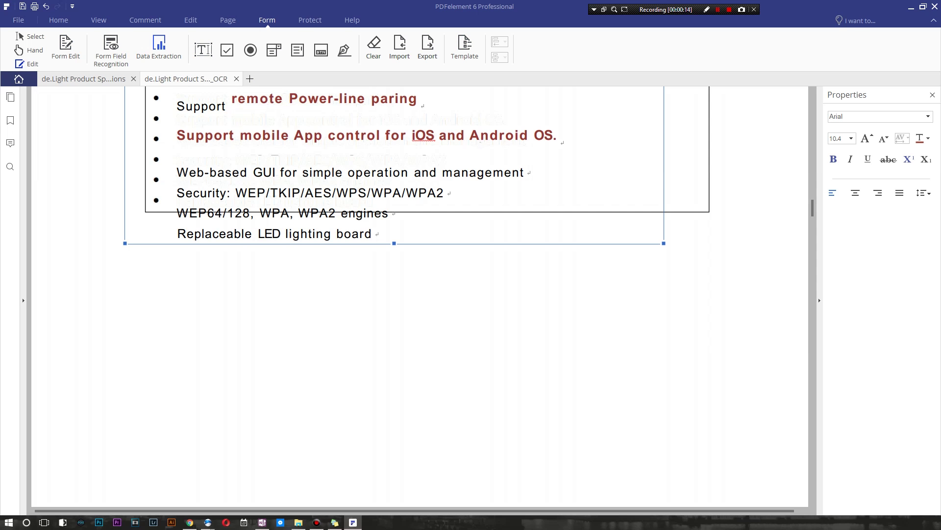
Scroll up in the de.Light PDF before moving to the PDFelement 6 release page in Edge.
scroll(417, 295, up, 5)
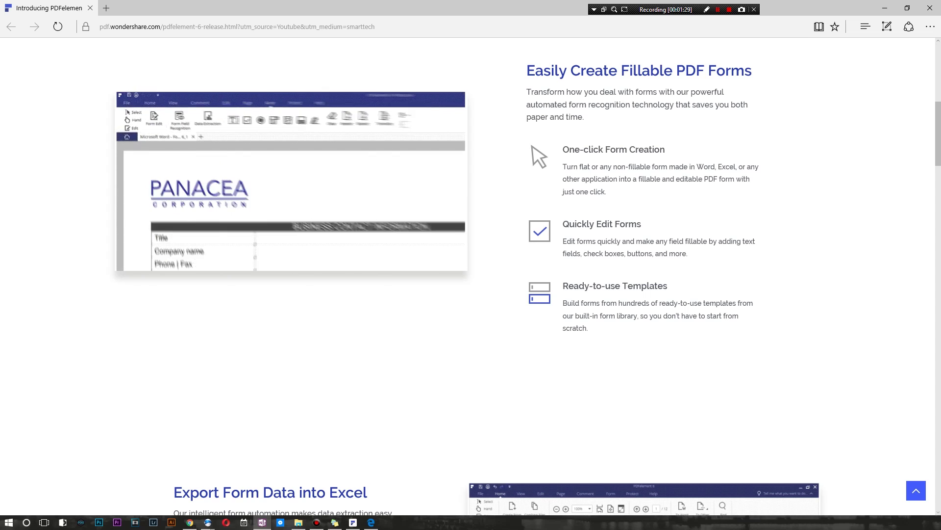
Close Edge and place a check box above the Product Specifications title.
key(alt+F4)
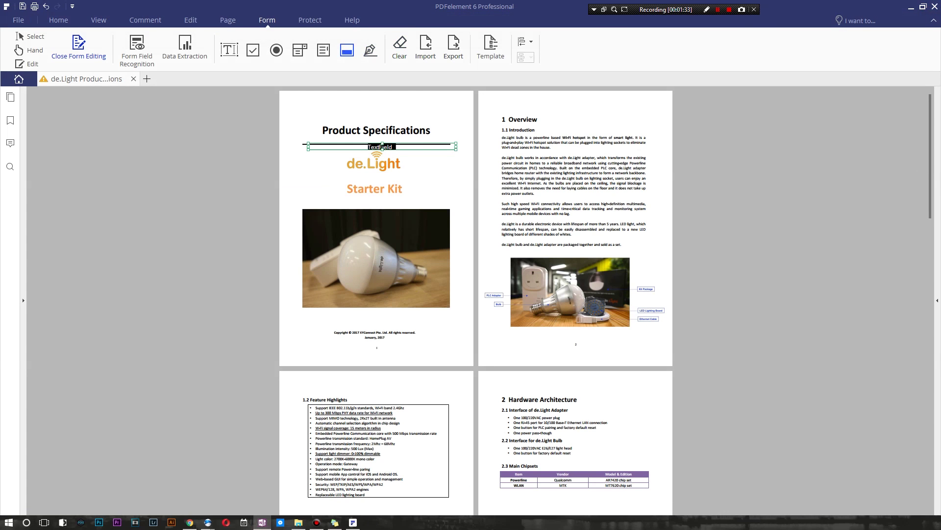
click(253, 50)
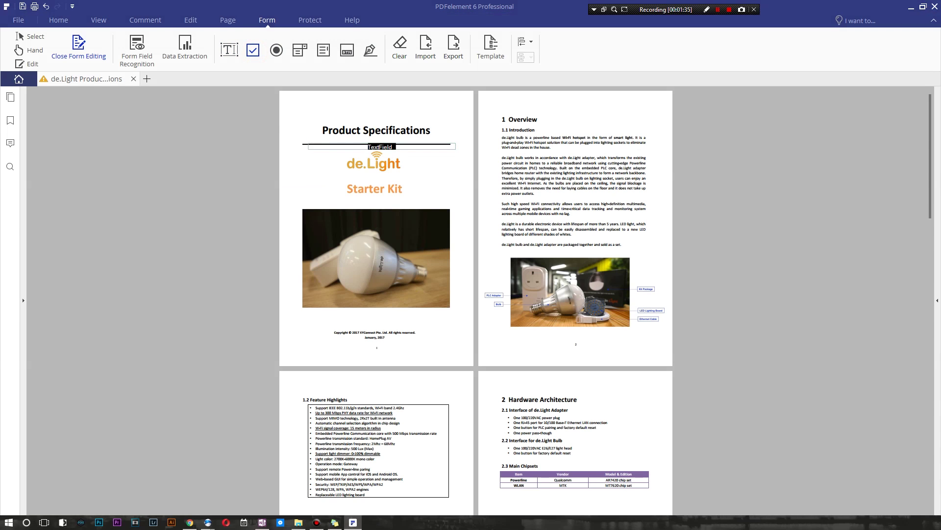
click(322, 107)
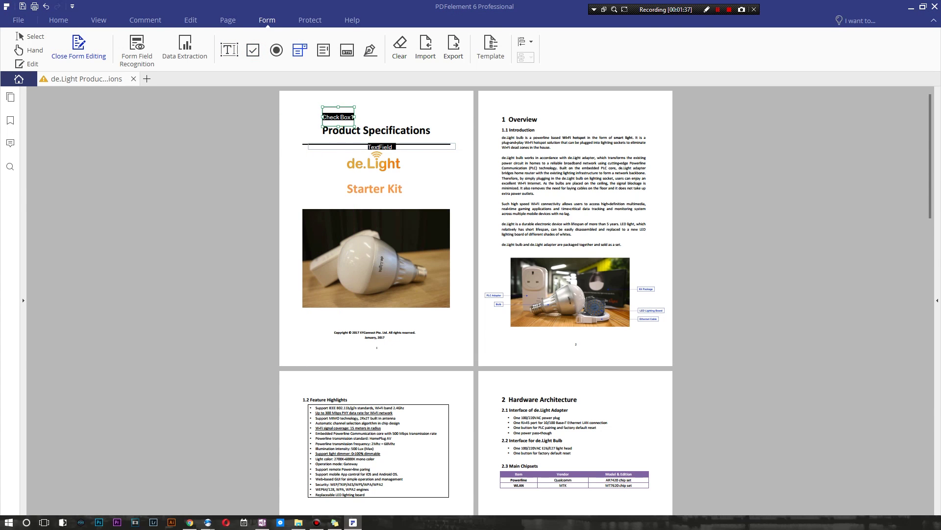
Try placing a different form field beside the title.
click(300, 50)
click(422, 116)
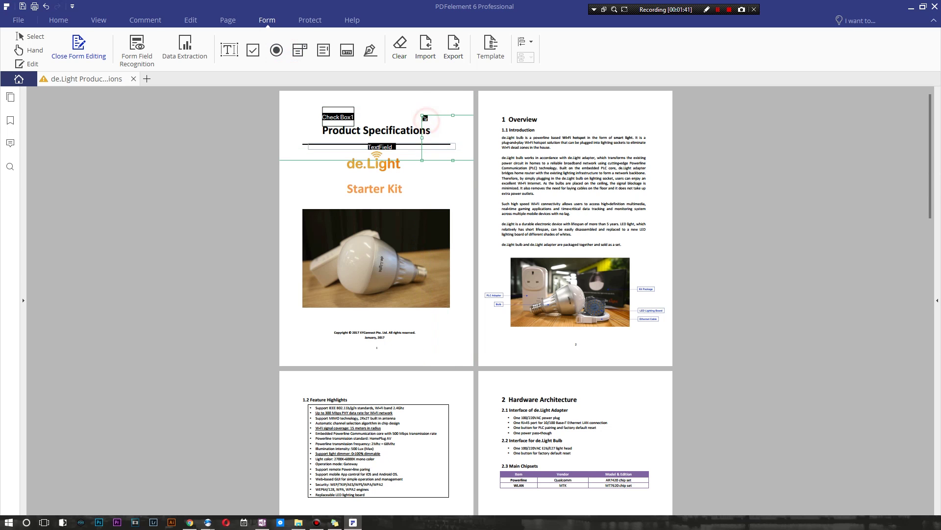
key(super+d)
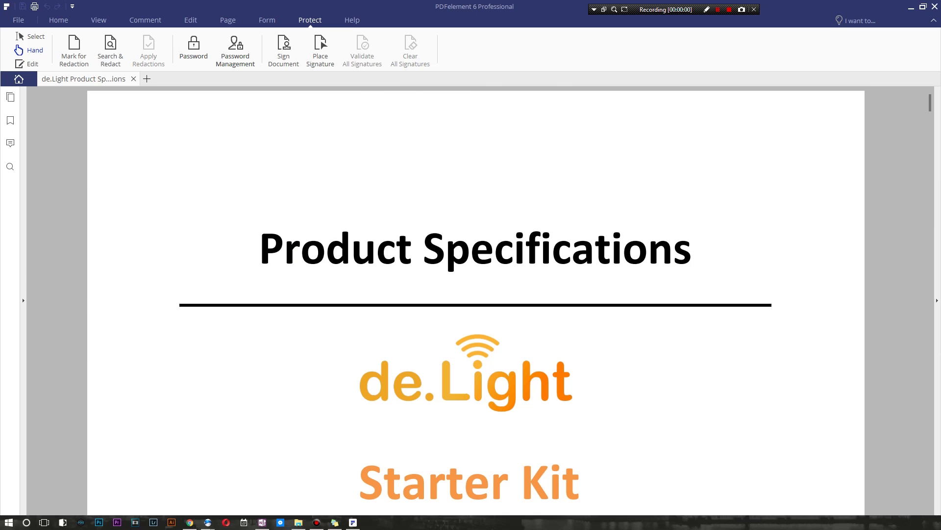
Scroll the reopened de.Light PDF down to its 1 Overview section.
scroll(476, 300, down, 20)
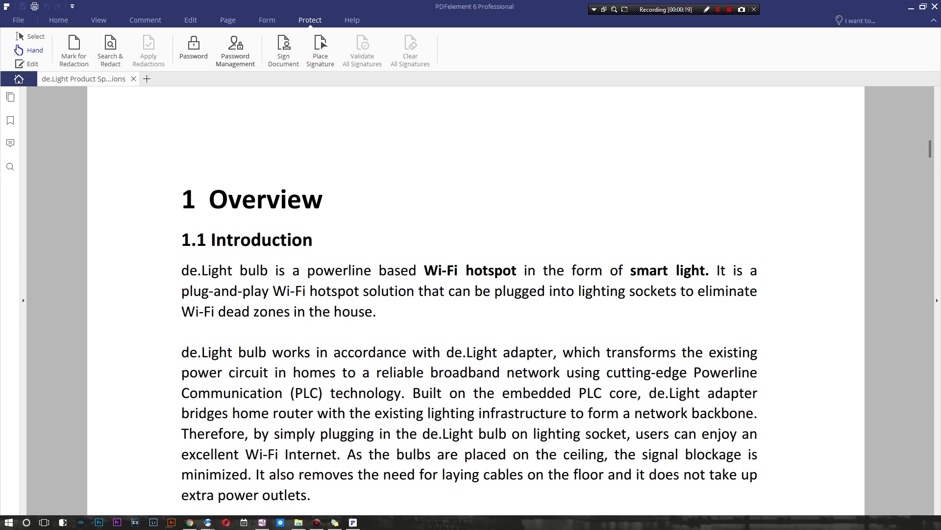
click(284, 46)
click(542, 285)
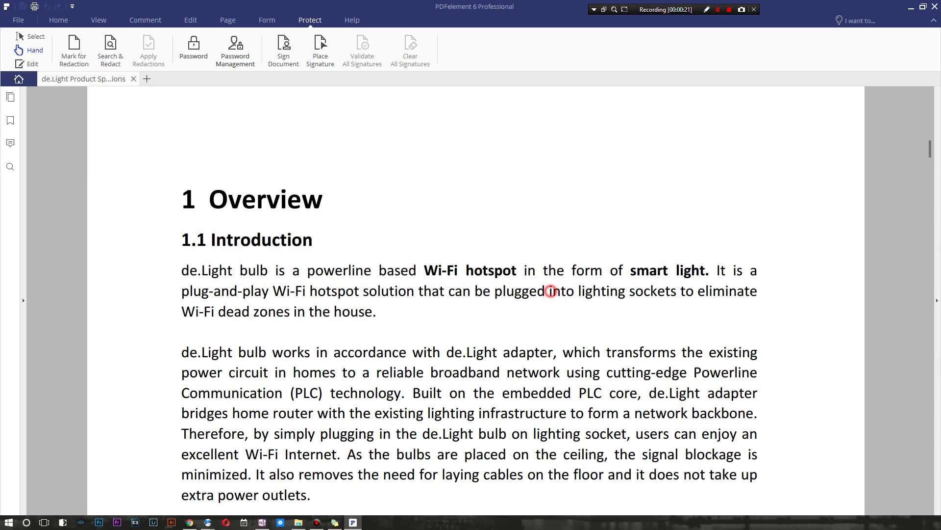
drag(419, 132, 591, 168)
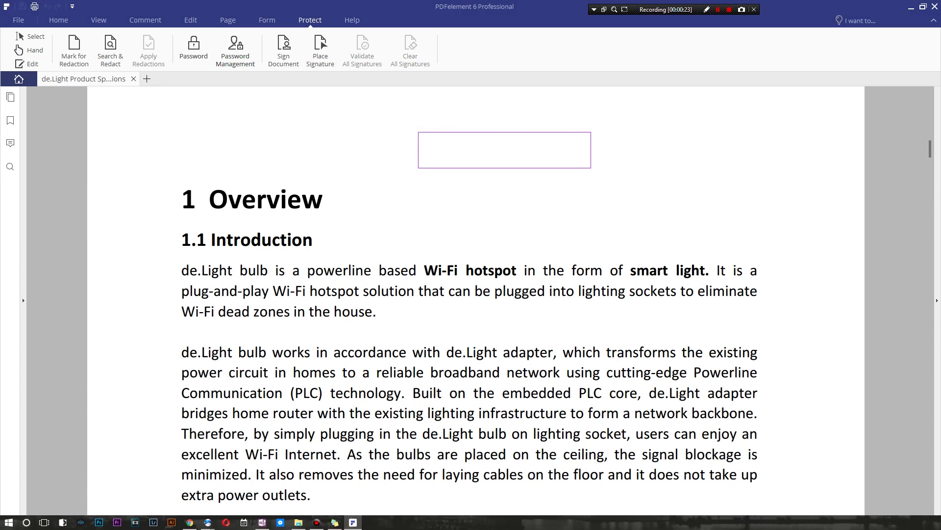
click(448, 206)
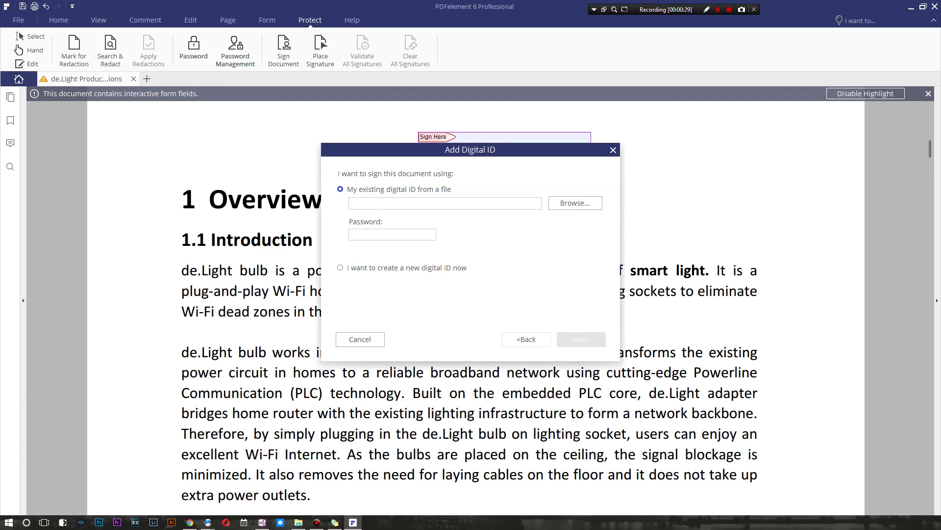
click(526, 339)
click(613, 149)
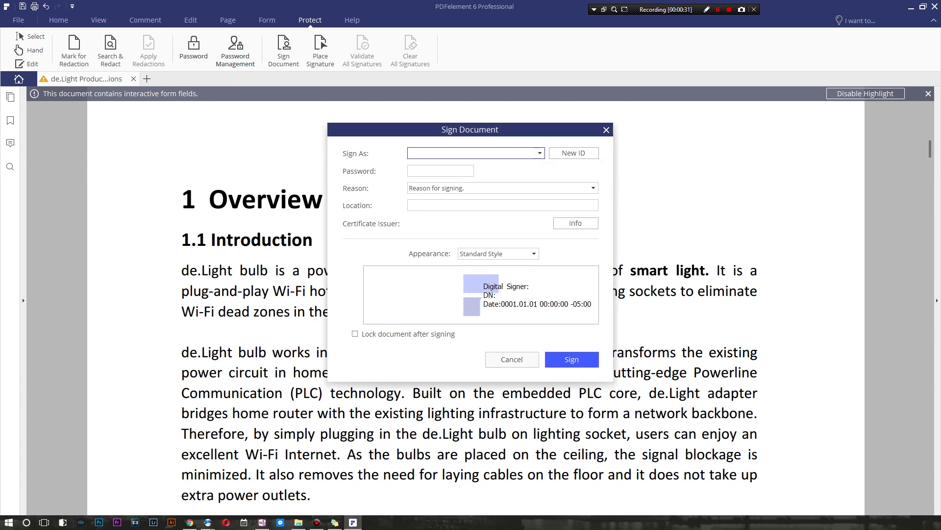
click(606, 129)
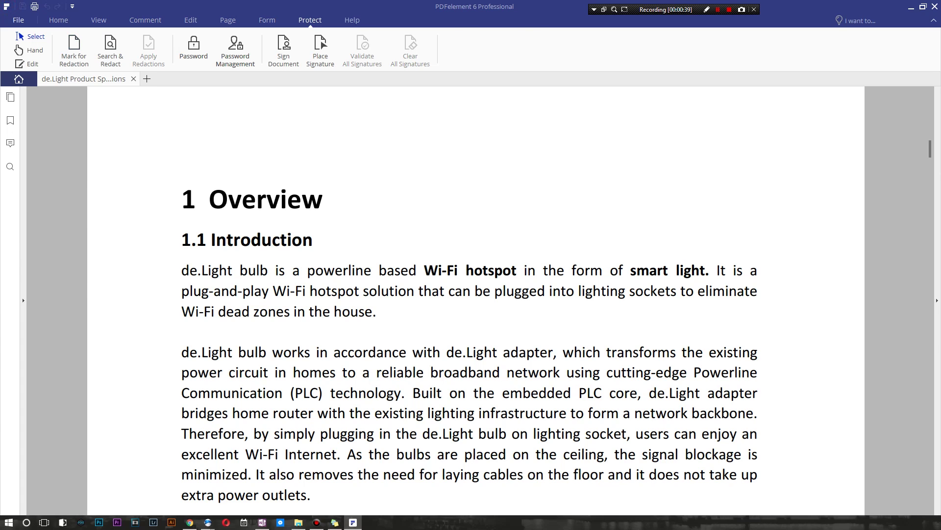
Start a Save As with Browse, then cancel without saving a copy.
click(19, 20)
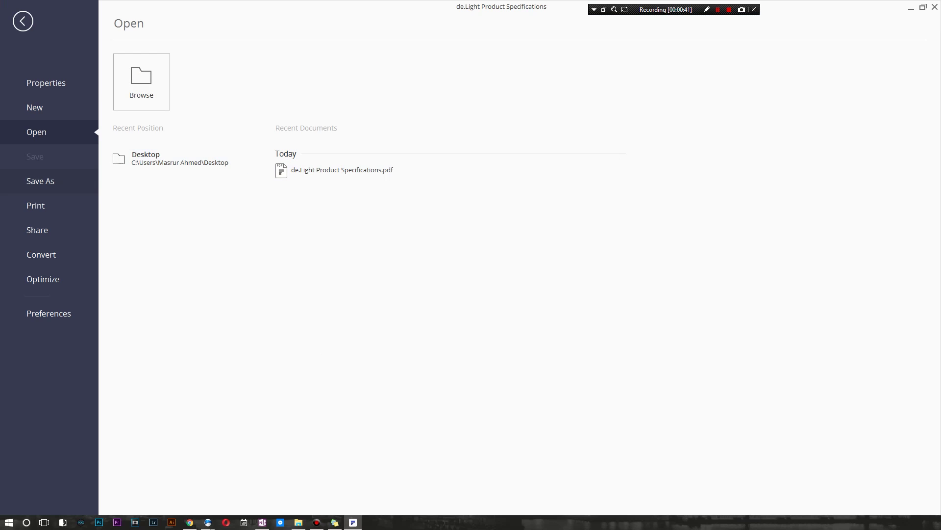
click(64, 184)
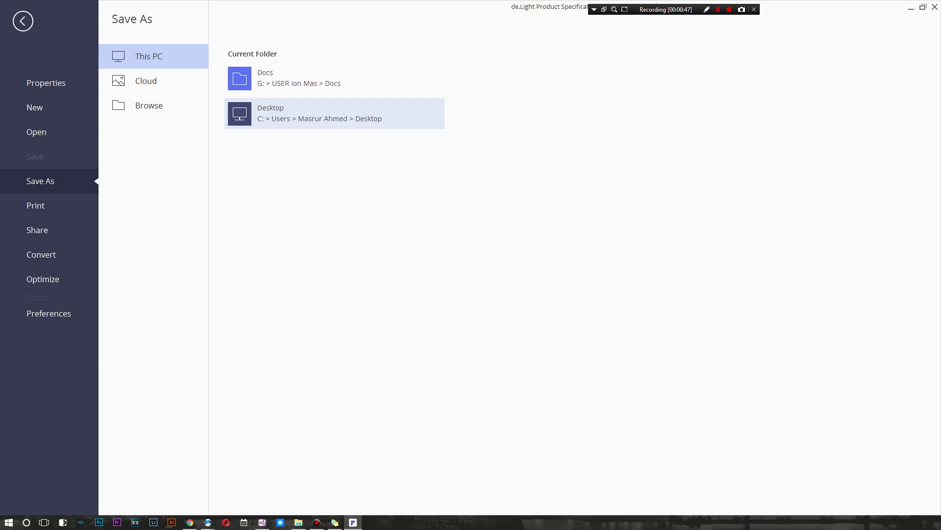
click(164, 111)
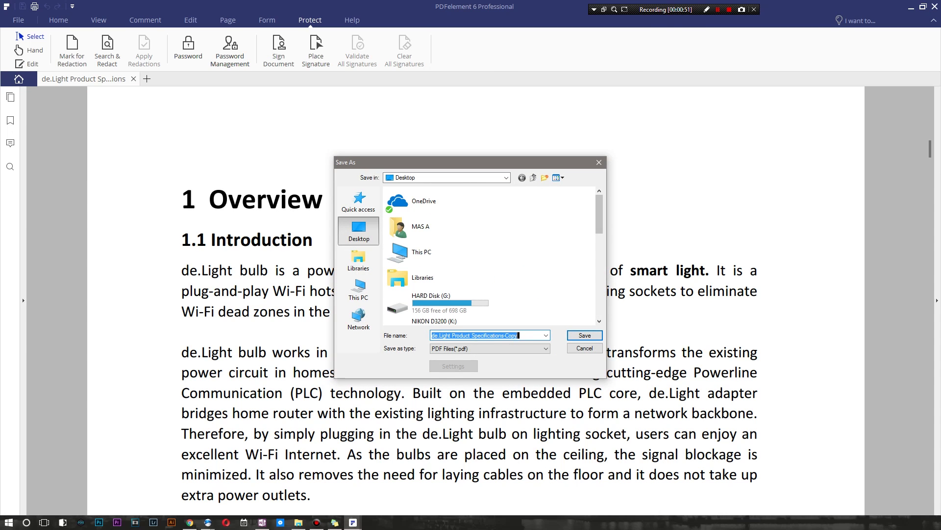
click(584, 348)
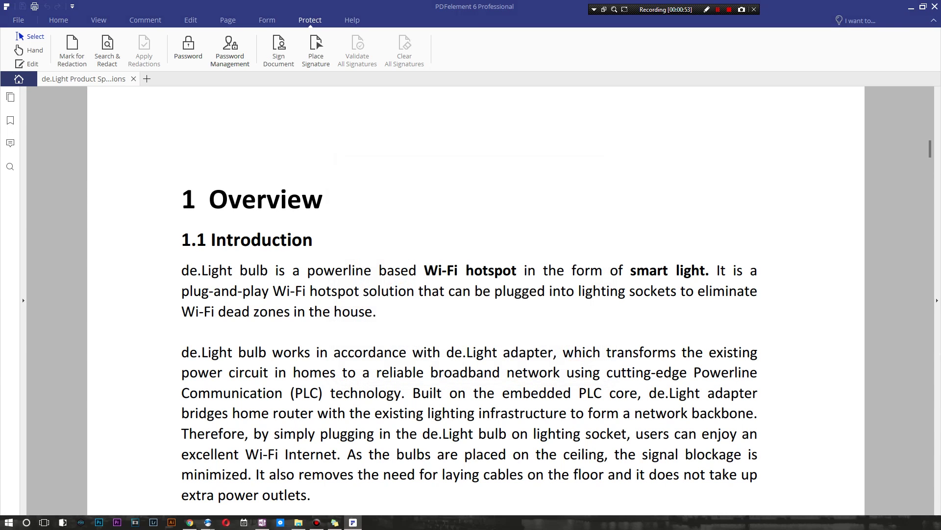
Minimise PDFelement and open the 'de' Word document from the Desktop folder.
click(718, 9)
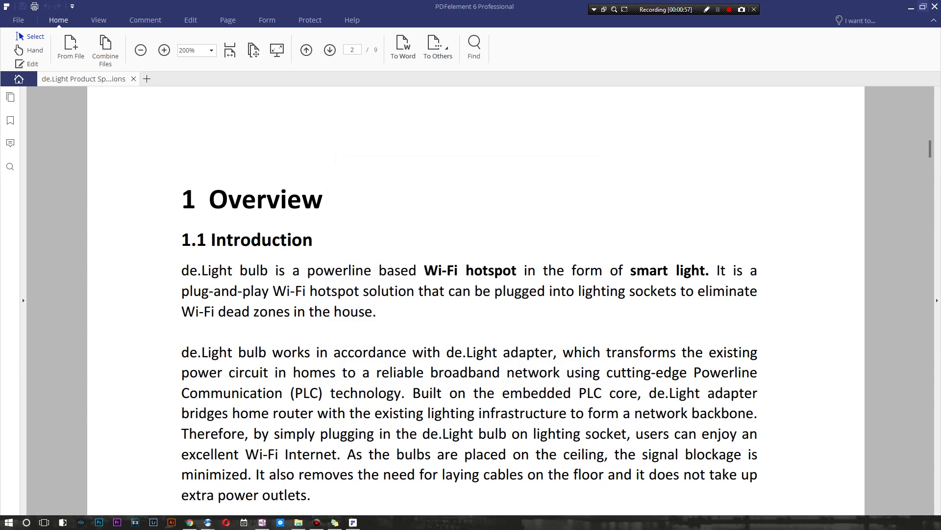
click(911, 7)
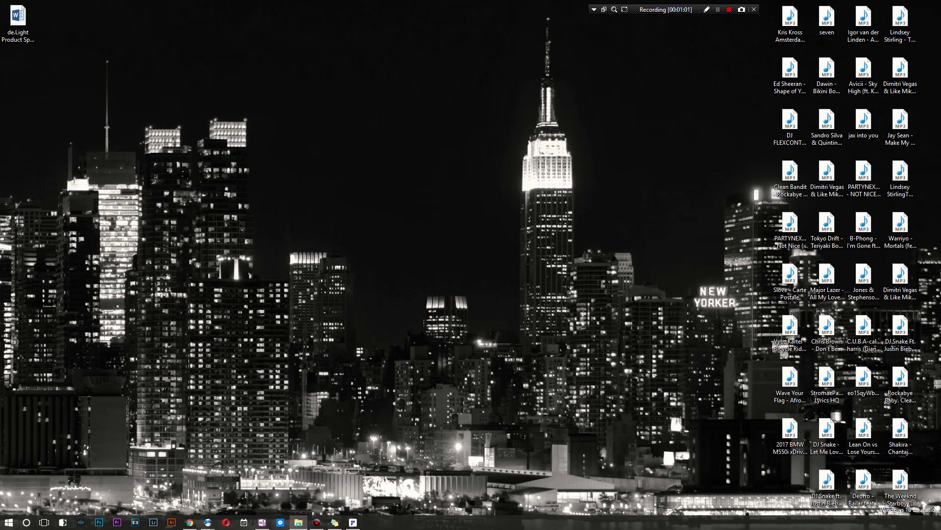
click(298, 522)
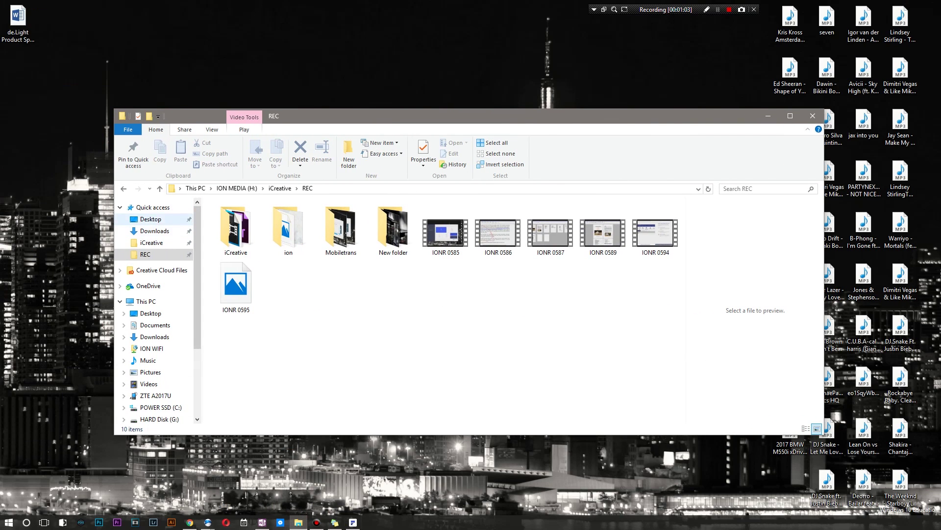
click(150, 218)
double_click(285, 231)
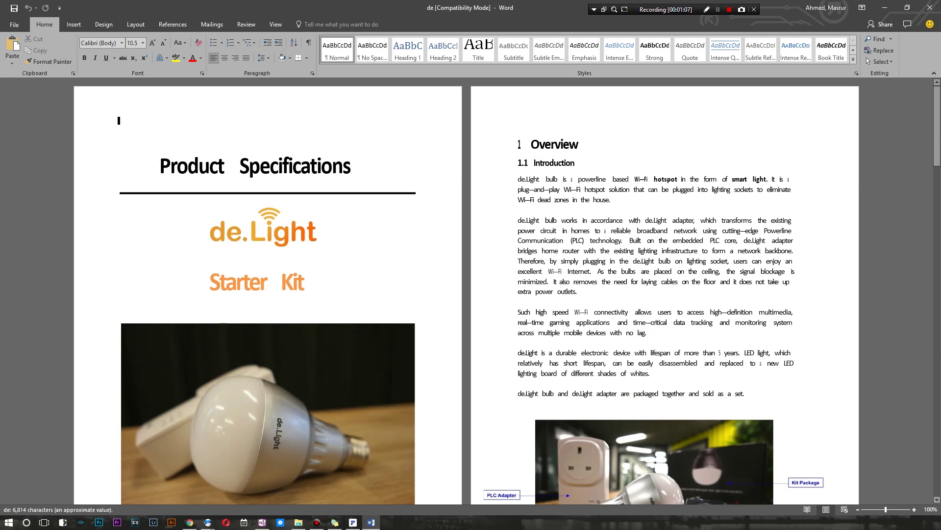
Delete the introduction text from 'Communication (PLC)' to 'It also removes'.
click(581, 200)
drag(601, 211, 518, 170)
key(Delete)
Delete the bulb and plug pictures under 2.4 Housing.
scroll(518, 170, down, 20)
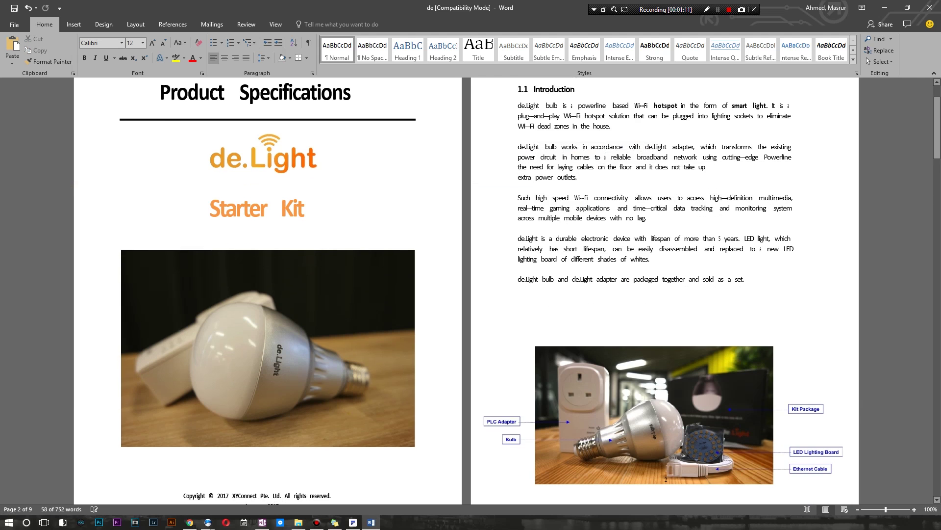
scroll(268, 294, down, 8)
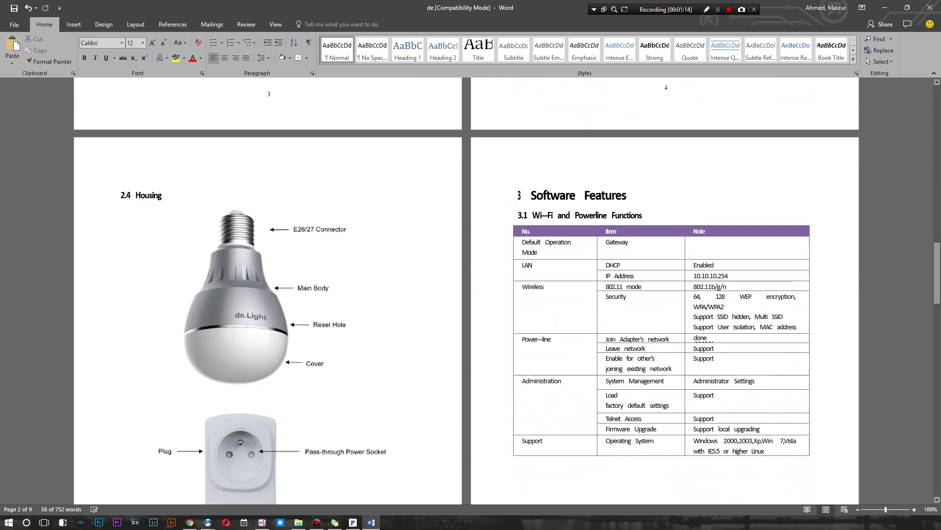
click(243, 263)
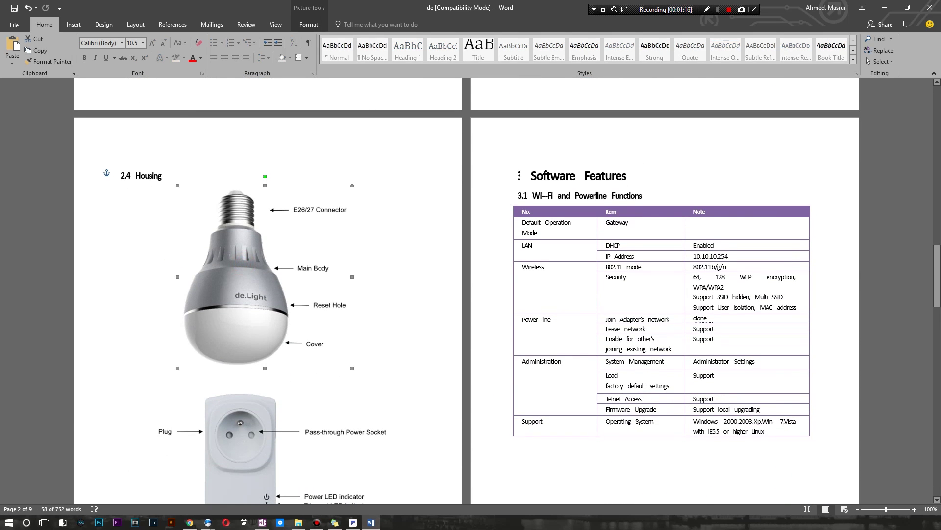
key(Delete)
scroll(248, 275, down, 3)
click(248, 275)
key(Delete)
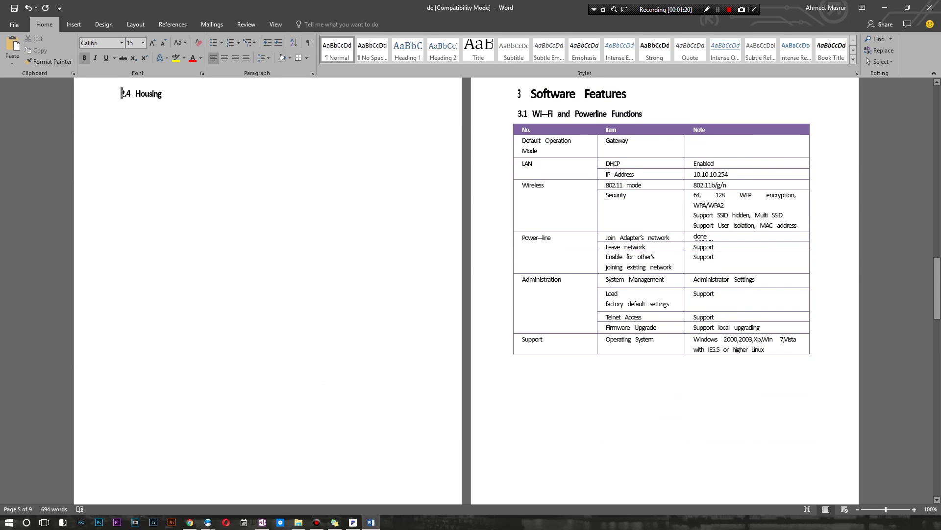
scroll(269, 295, up, 8)
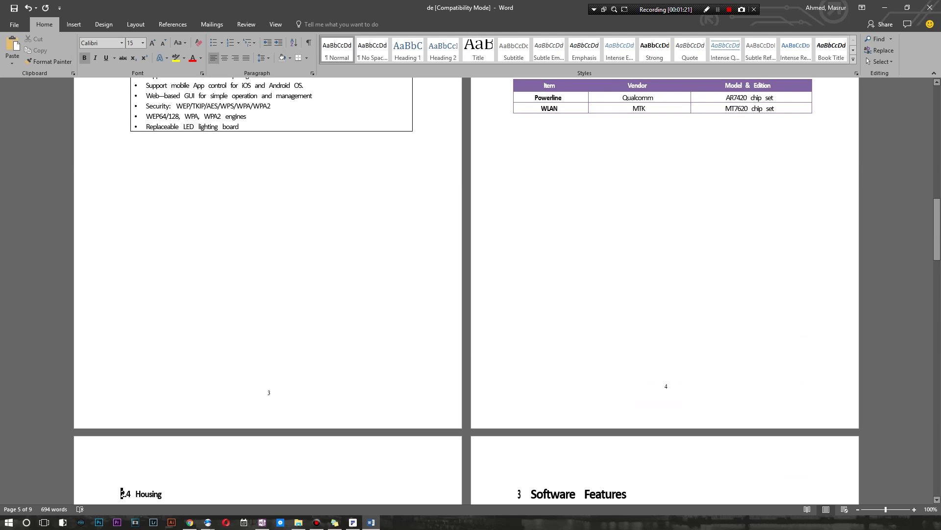